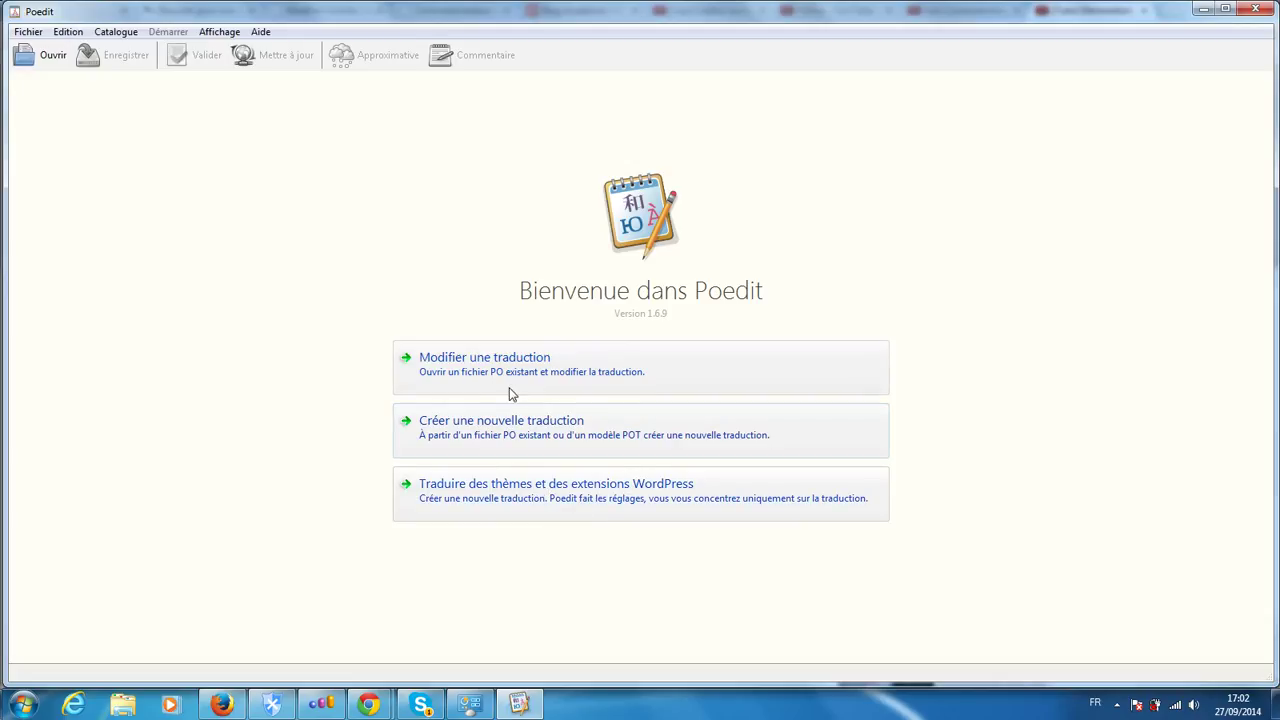
pyautogui.click(28, 32)
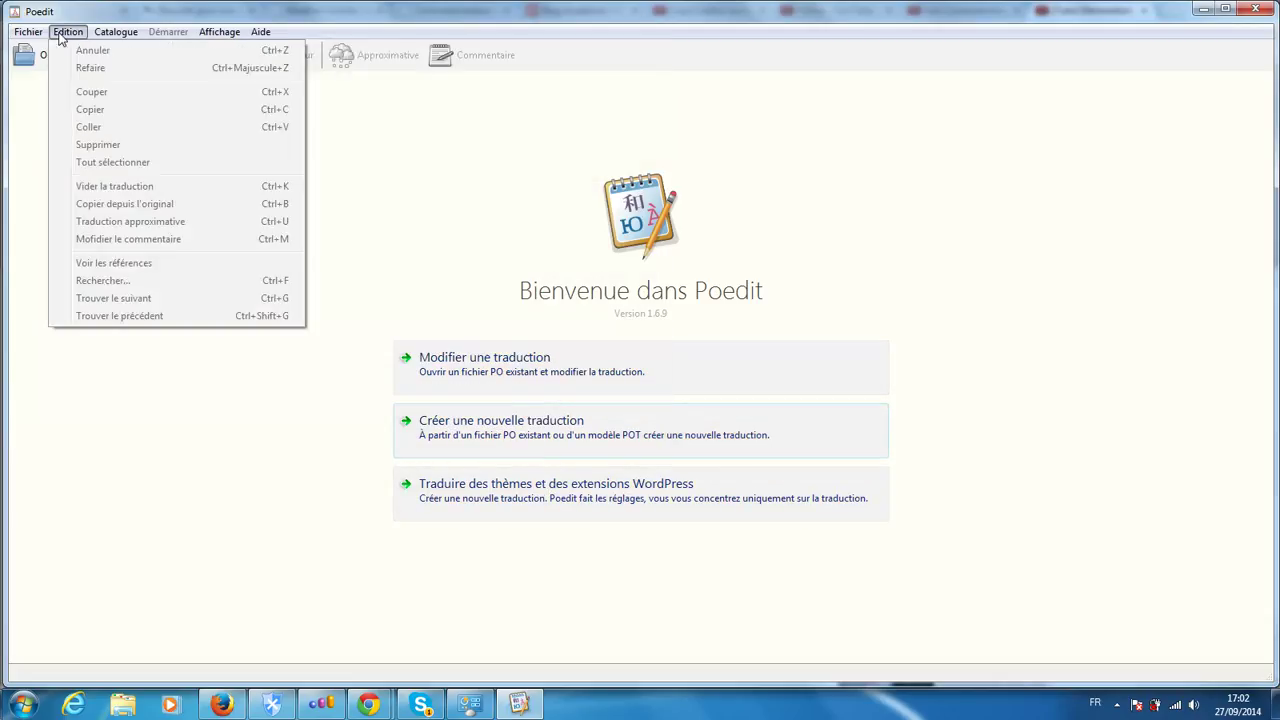
pyautogui.moveTo(214, 31)
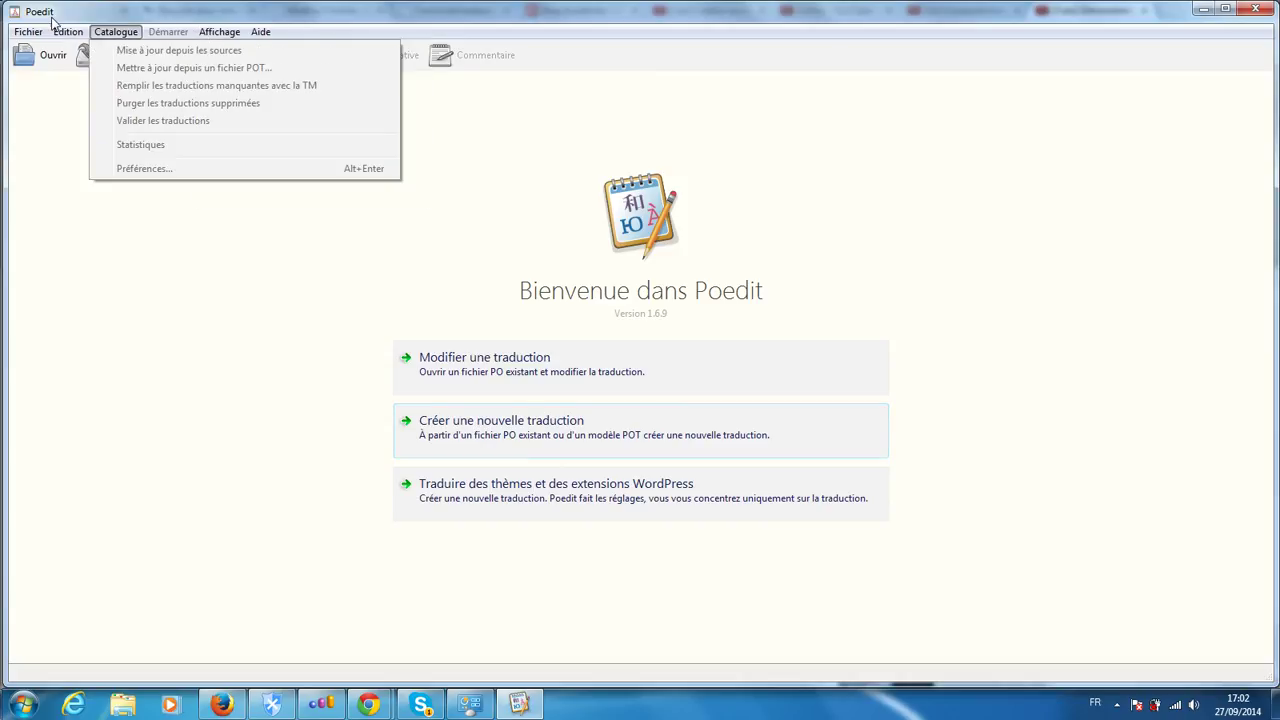
pyautogui.click(116, 12)
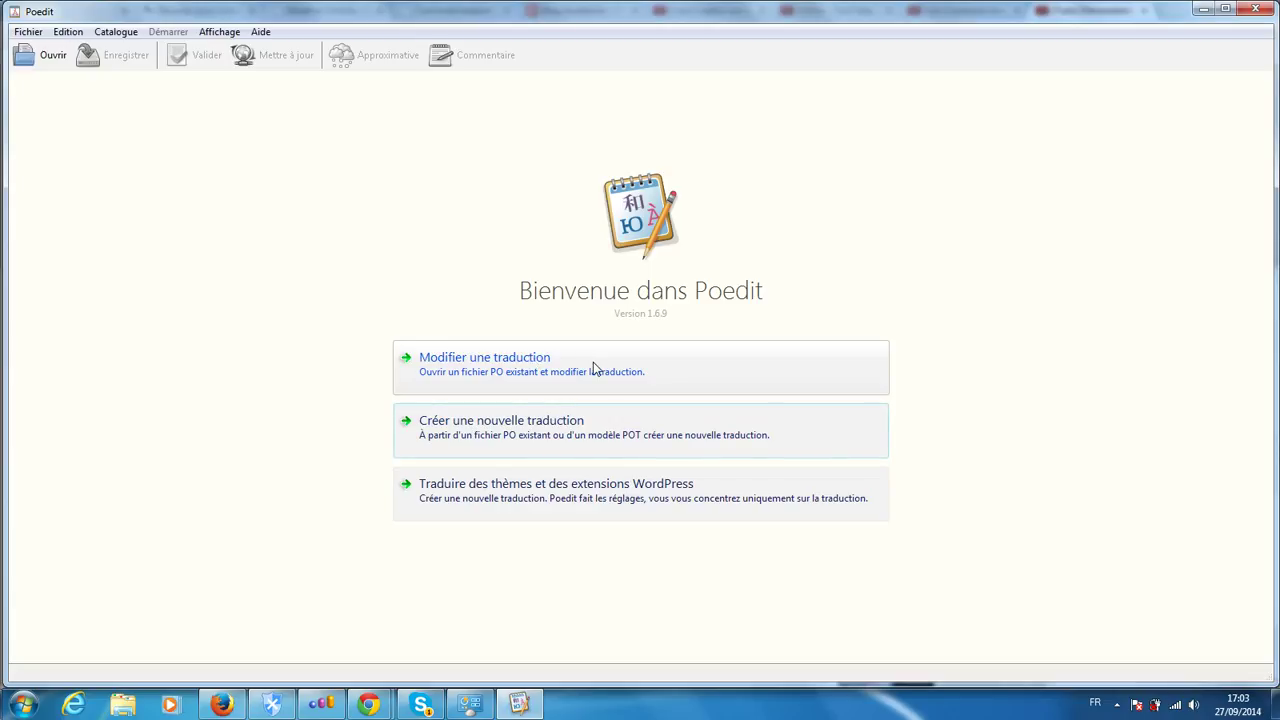
# - Start creating a new translation and browse to the WordPress plugins folder for its template
pyautogui.click(512, 432)
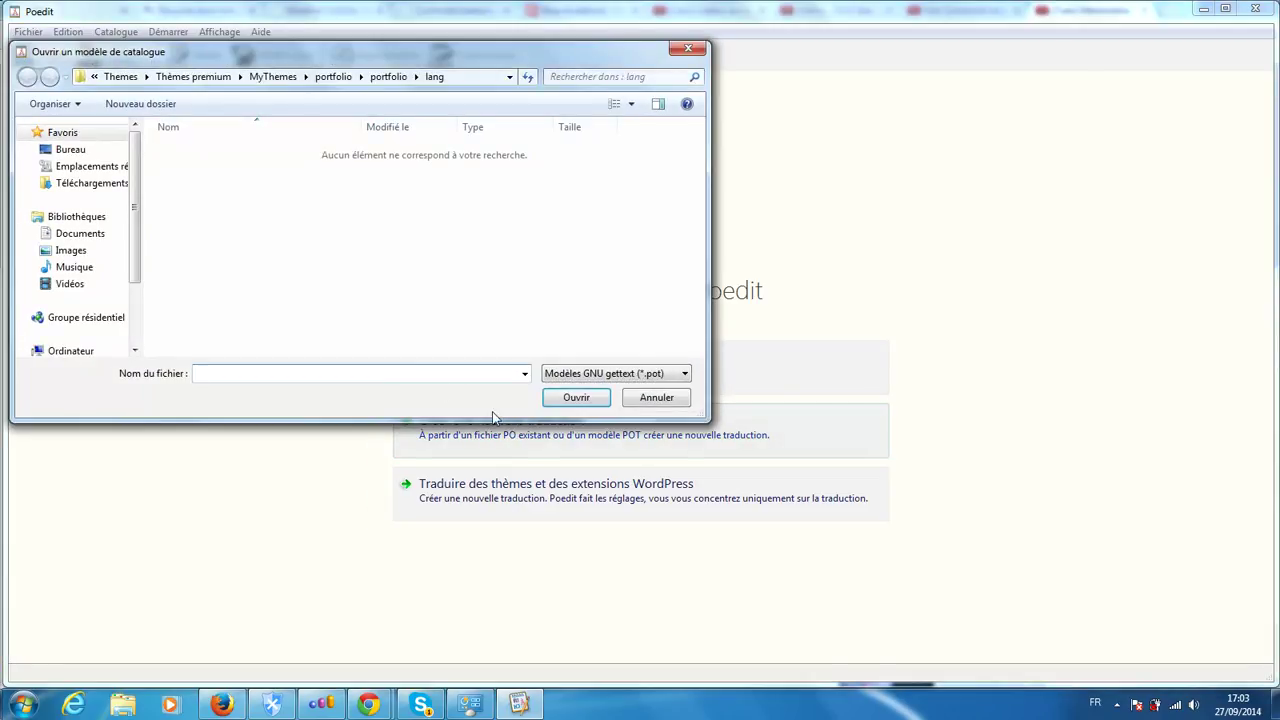
pyautogui.click(201, 80)
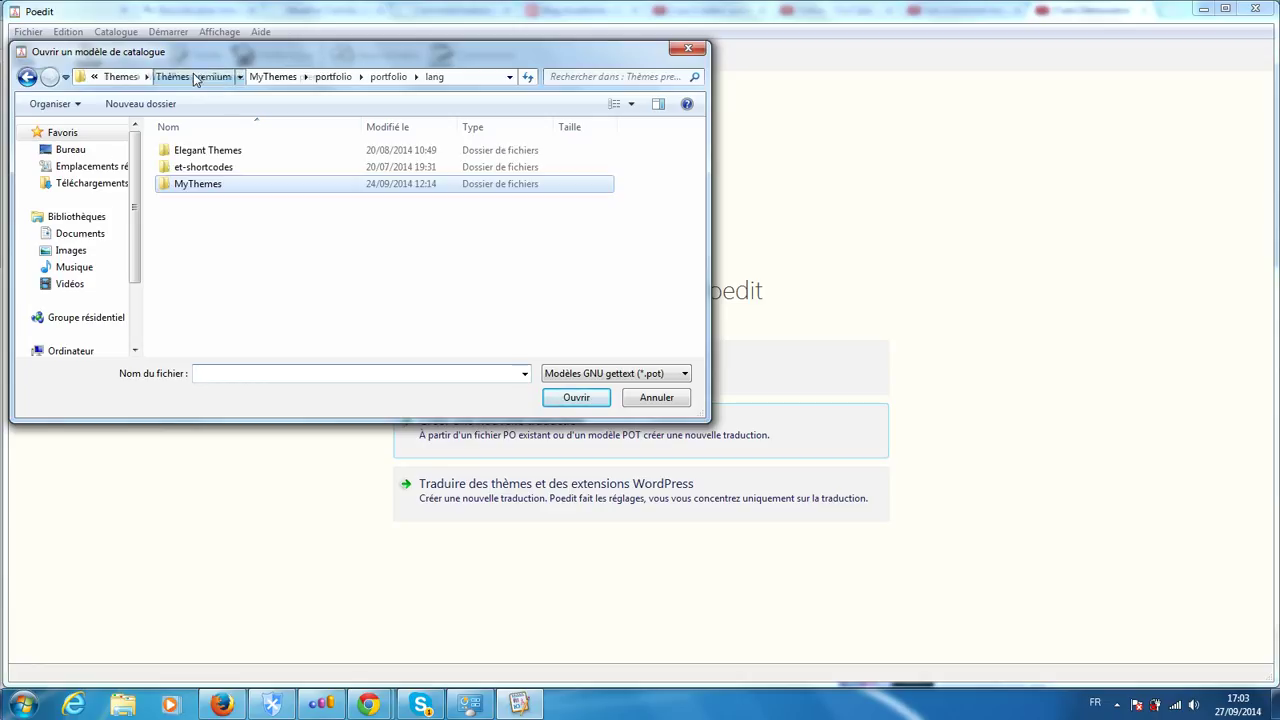
pyautogui.click(170, 77)
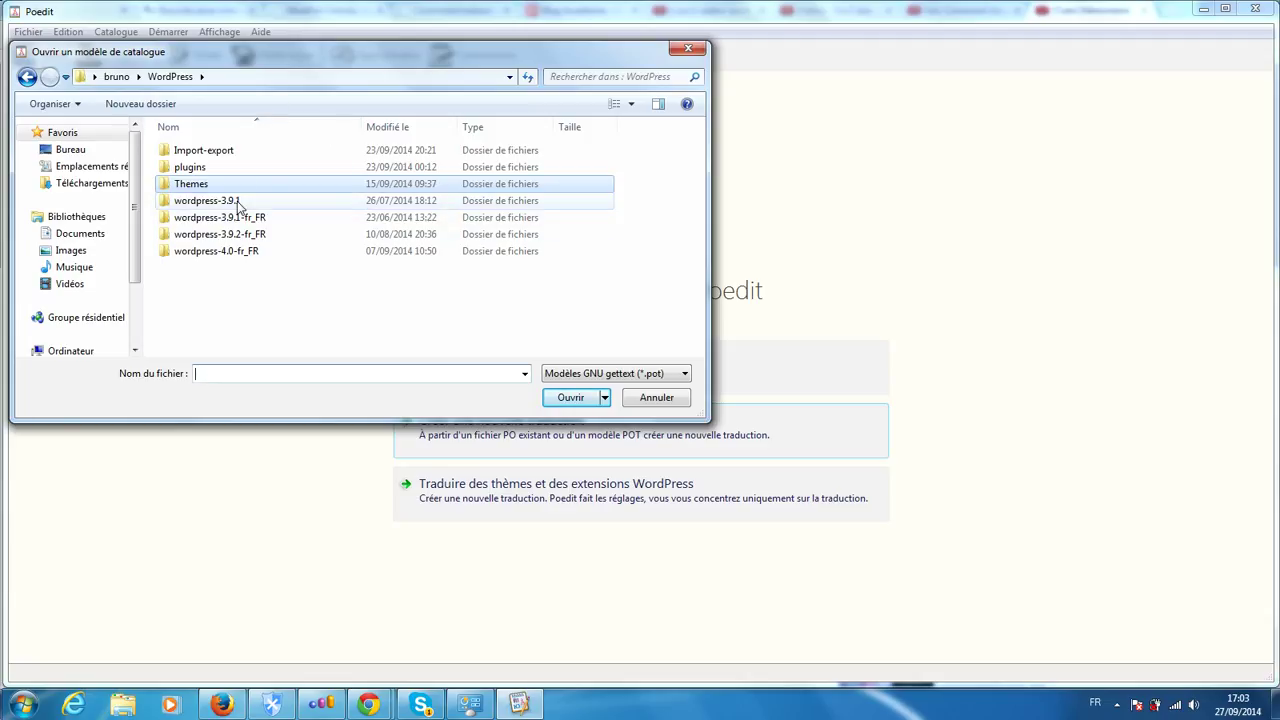
pyautogui.doubleClick(189, 167)
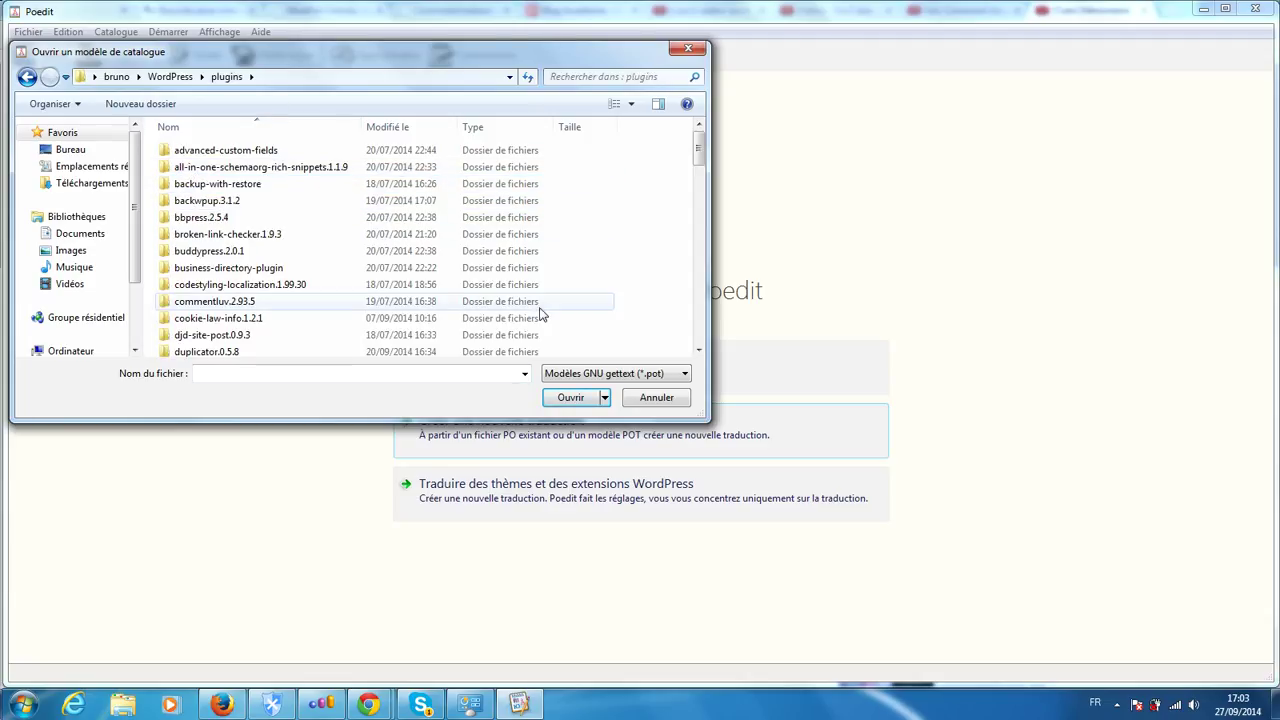
# - Open the lang folder inside the wypiekacz.2.2 plugin's wypiekacz folder
pyautogui.scroll(-15, 690, 180)
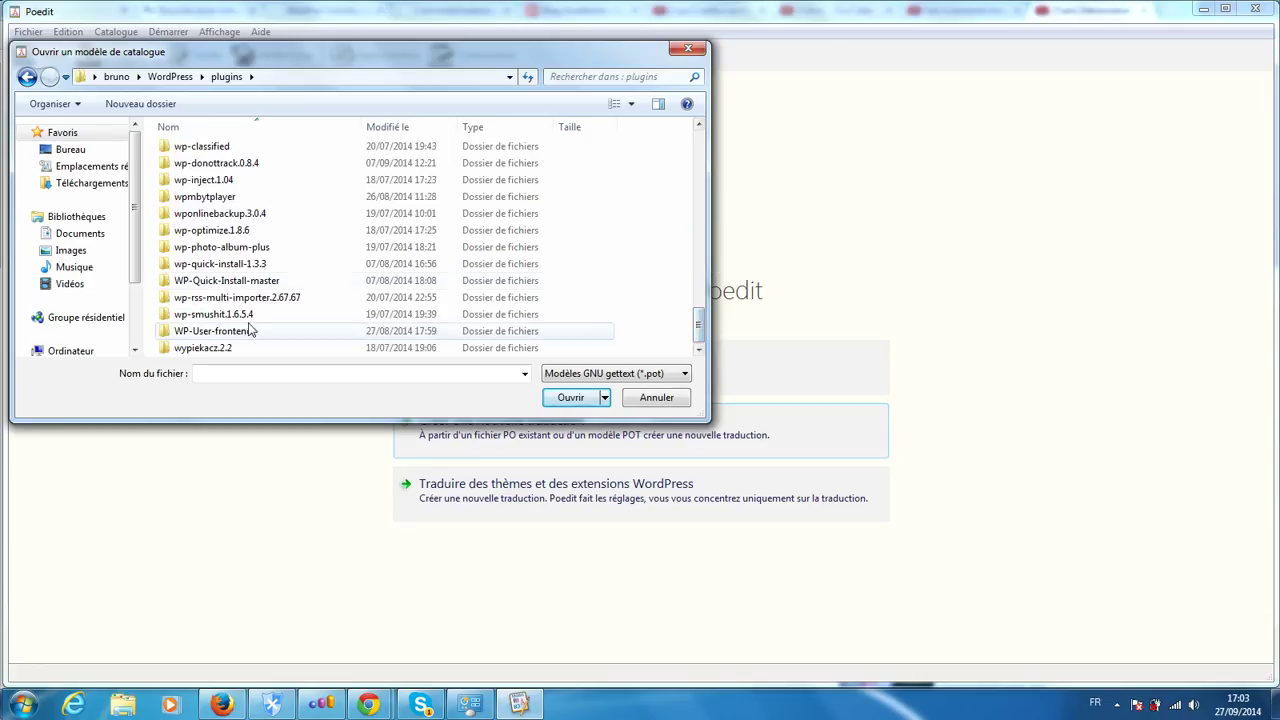
pyautogui.doubleClick(198, 348)
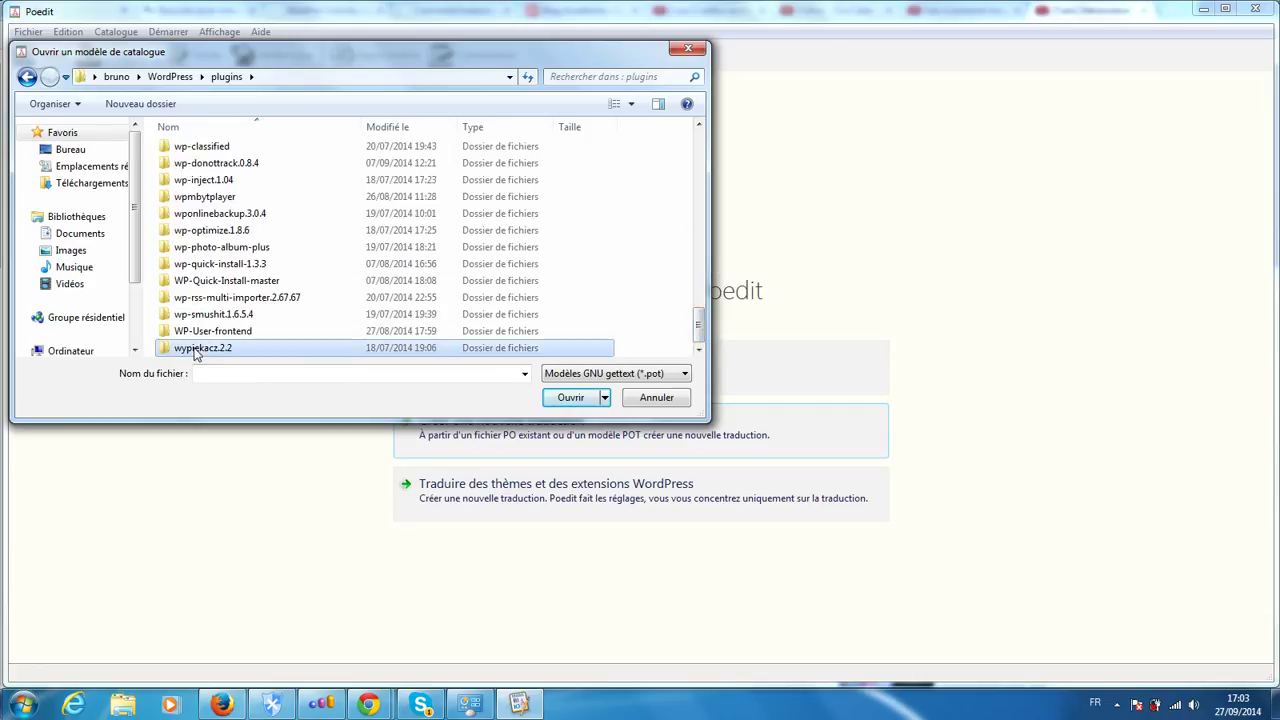
pyautogui.doubleClick(186, 157)
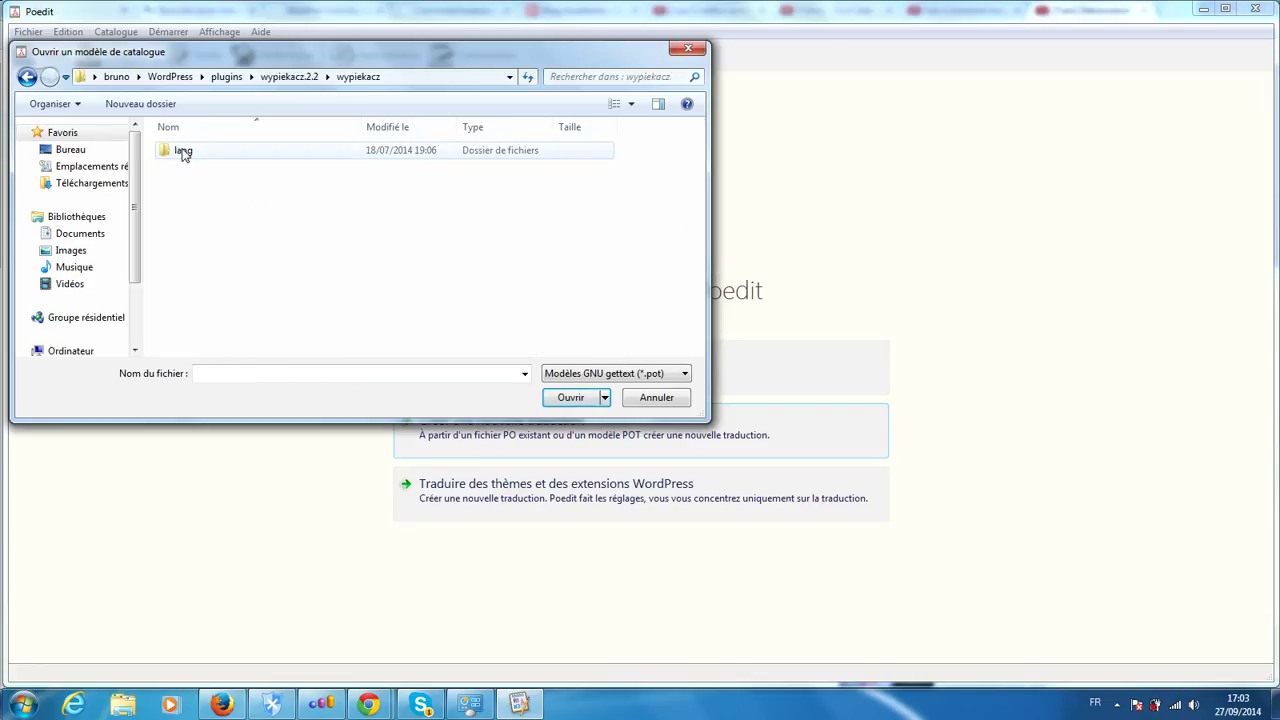
pyautogui.click(191, 157)
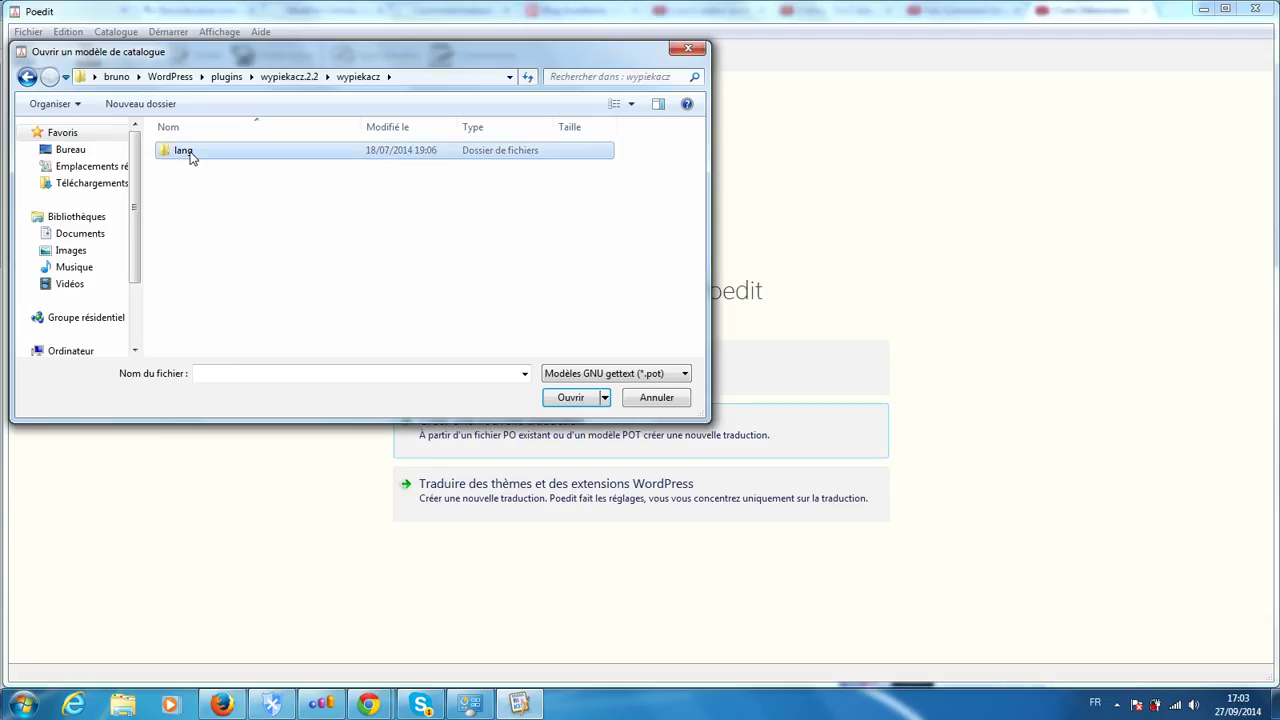
pyautogui.click(191, 157)
pyautogui.click(229, 157)
pyautogui.doubleClick(182, 157)
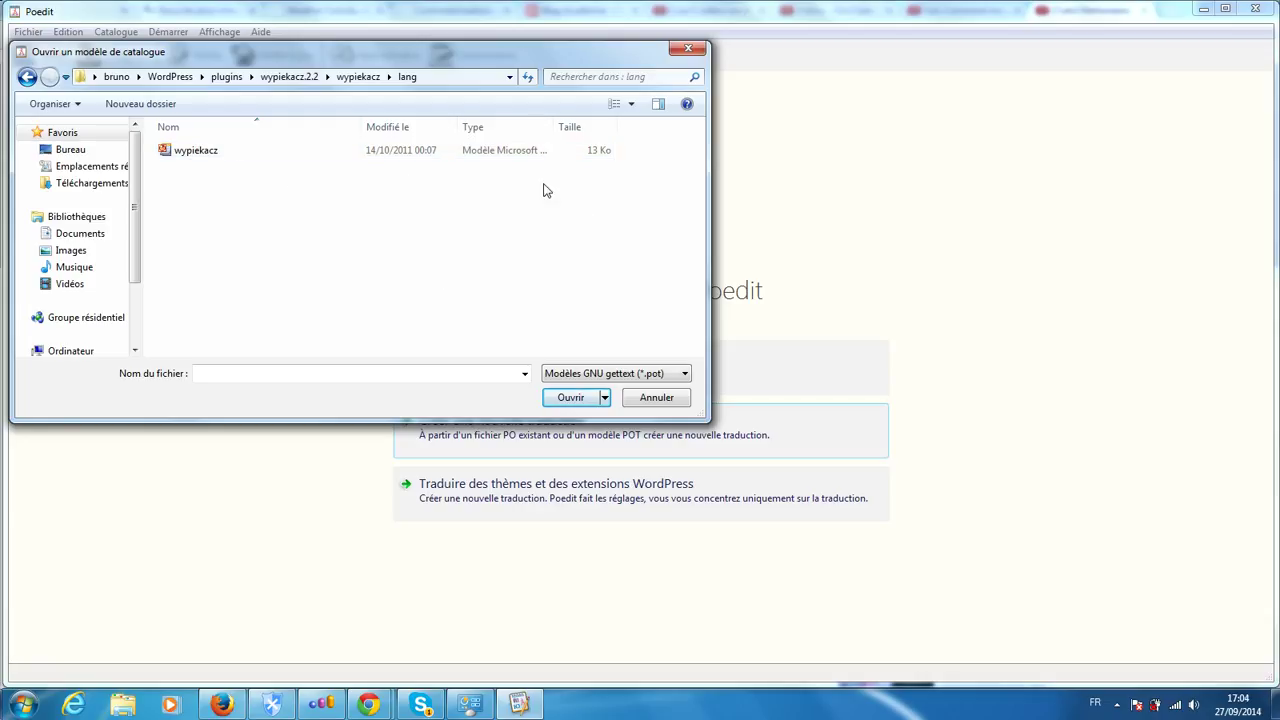
# - List the lang folder's GNU gettext catalogues (*.po) and return the file filter to GNU gettext templates (*.pot)
pyautogui.click(607, 378)
pyautogui.click(604, 403)
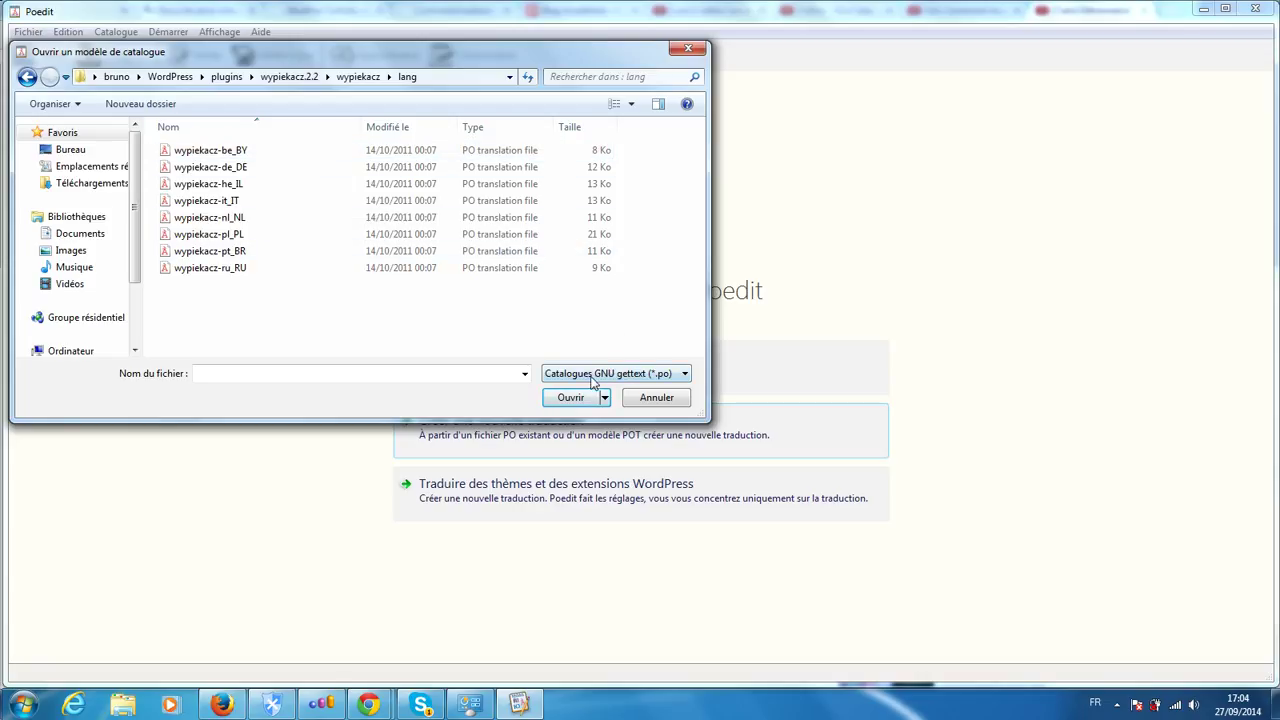
pyautogui.click(592, 376)
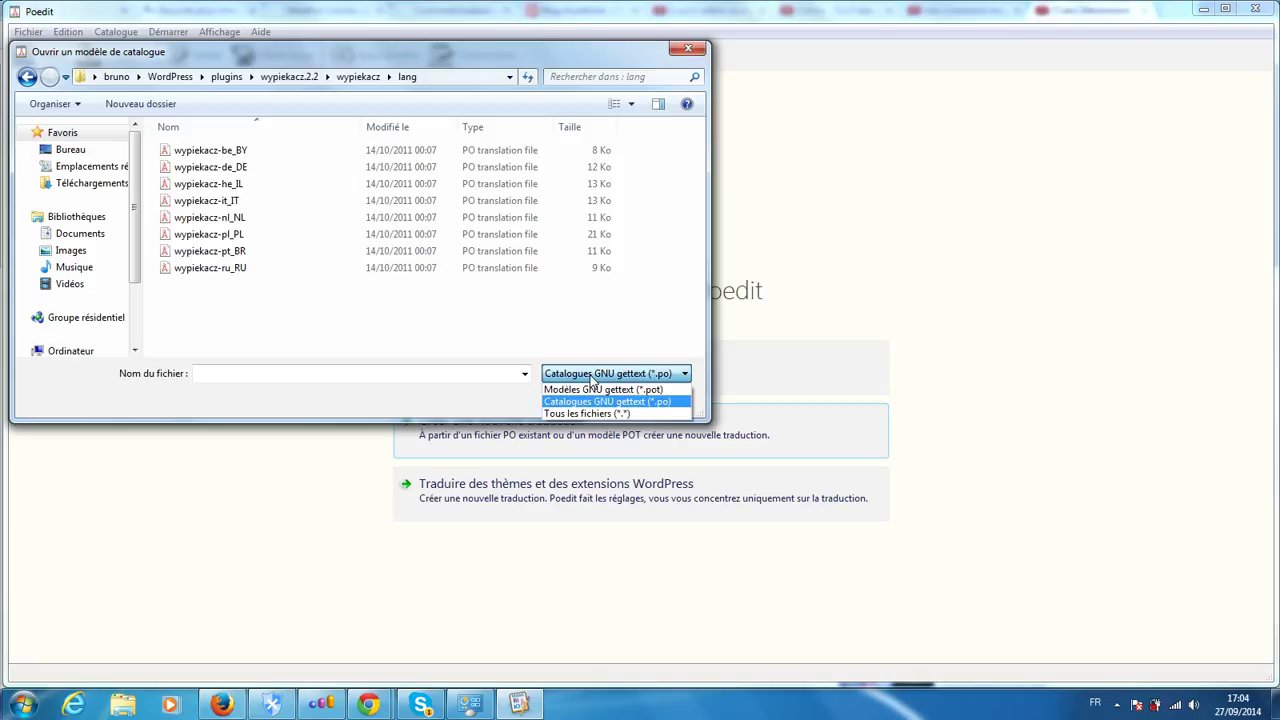
pyautogui.click(578, 390)
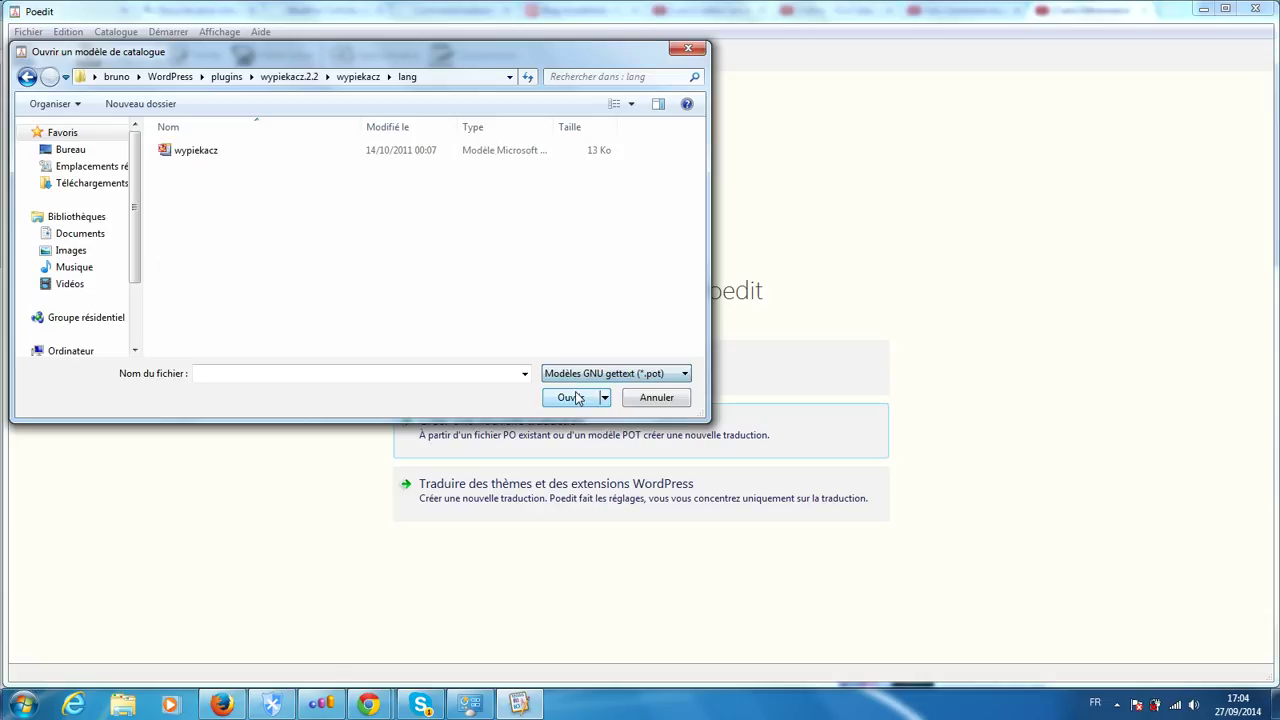
# - Open the wypiekacz template and accept français (France) as the translation language
pyautogui.doubleClick(392, 150)
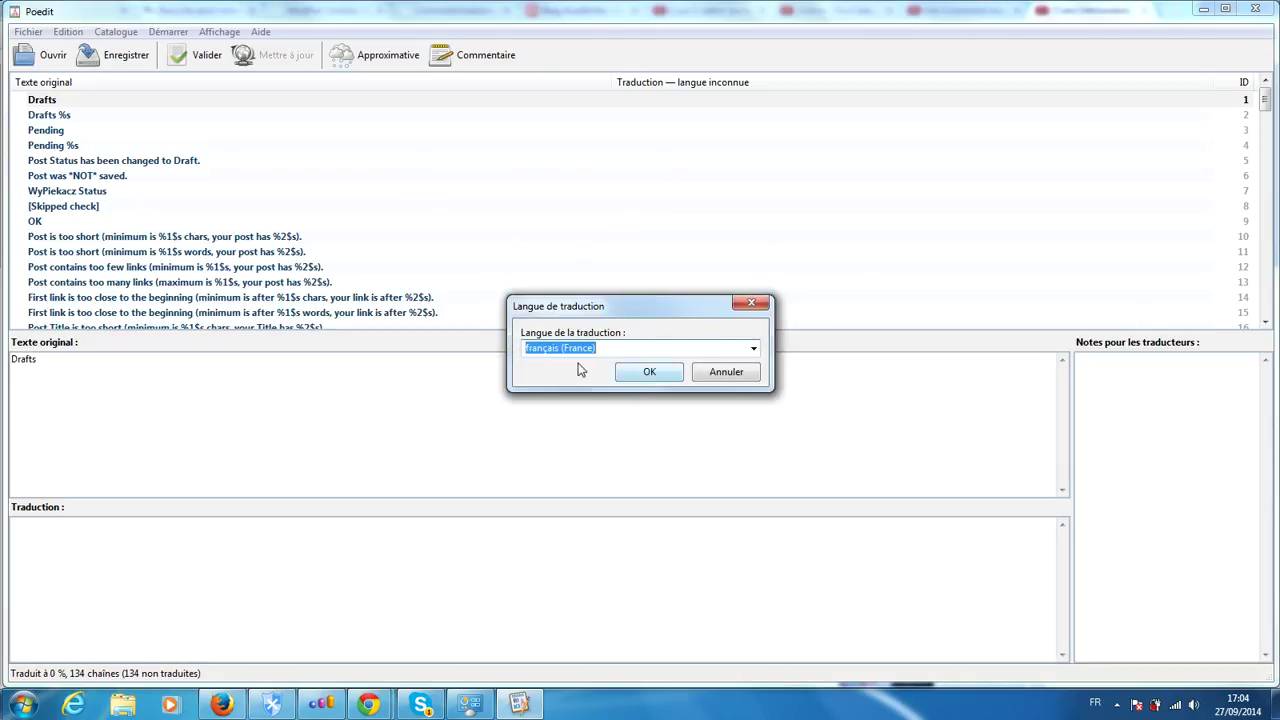
pyautogui.click(645, 371)
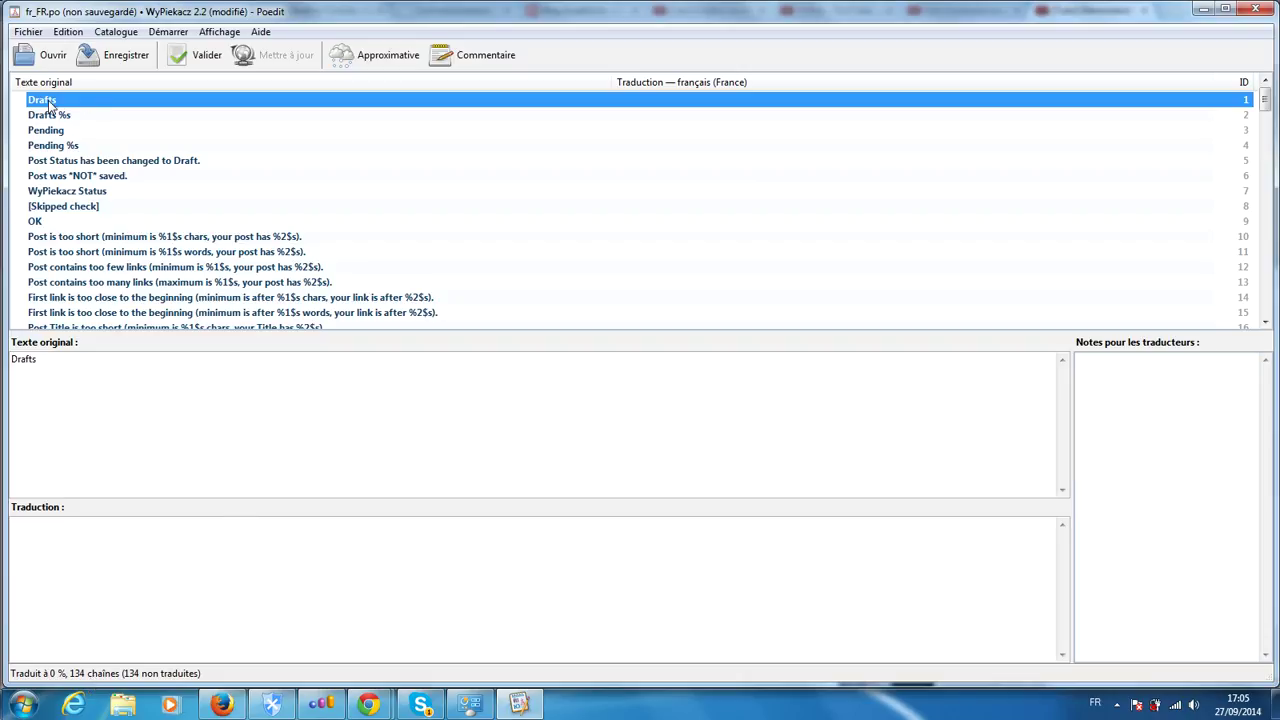
# - Translate the source string "Drafts" as "Brouillons"
pyautogui.click(192, 238)
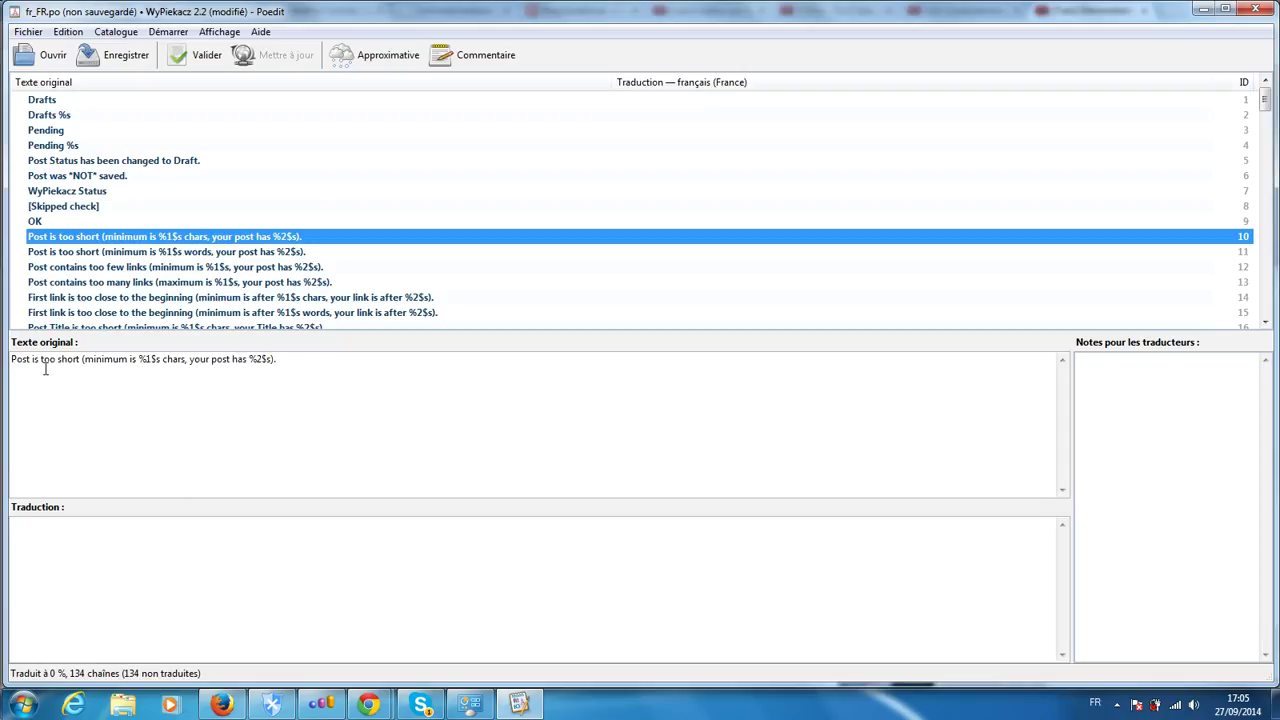
pyautogui.click(40, 102)
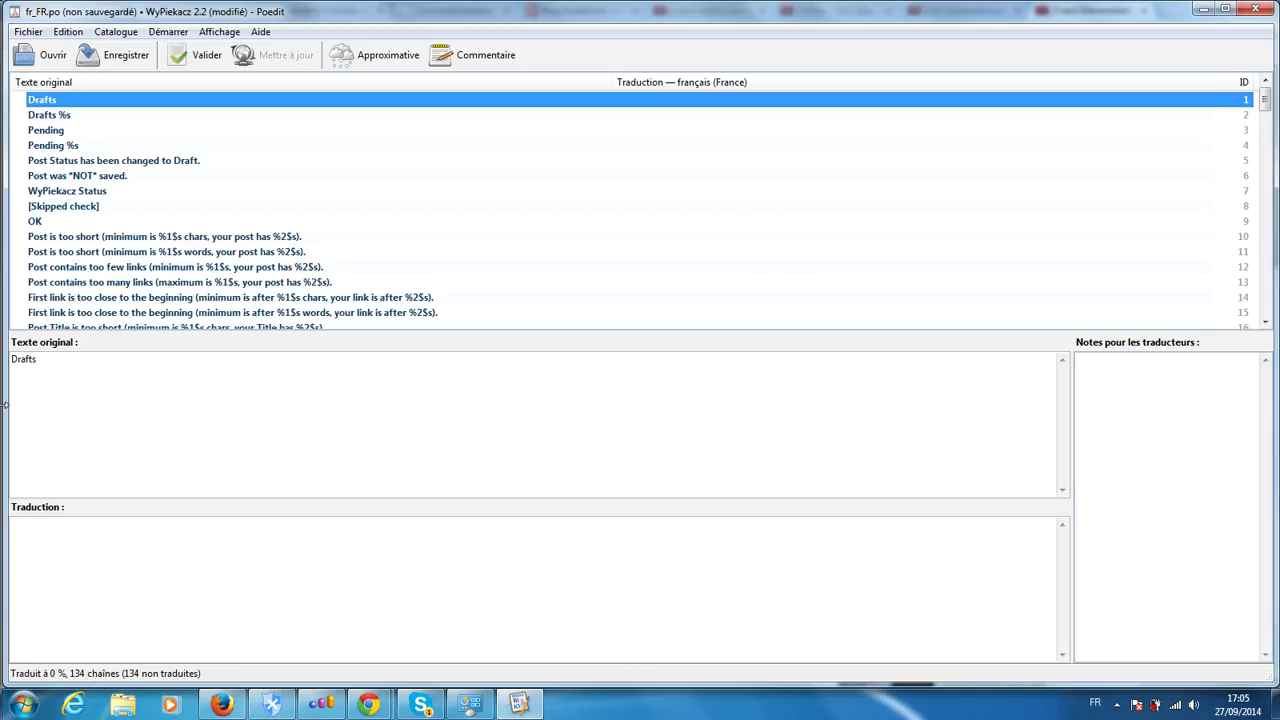
pyautogui.click(48, 369)
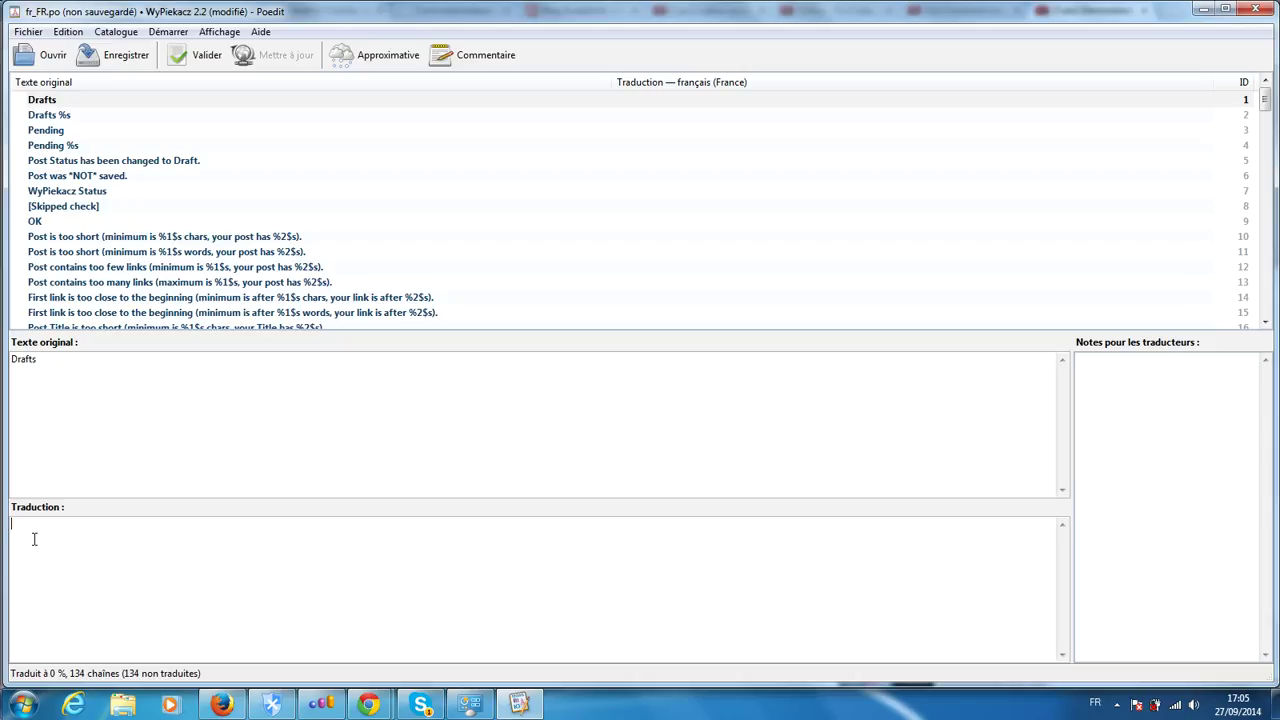
pyautogui.write('Brouillons')
# - Copy the "Brouillons" translation and reuse it to translate "Drafts %s" as "Brouillons %s"
pyautogui.moveTo(109, 523); pyautogui.dragTo(4, 519)
pyautogui.rightClick(37, 529)
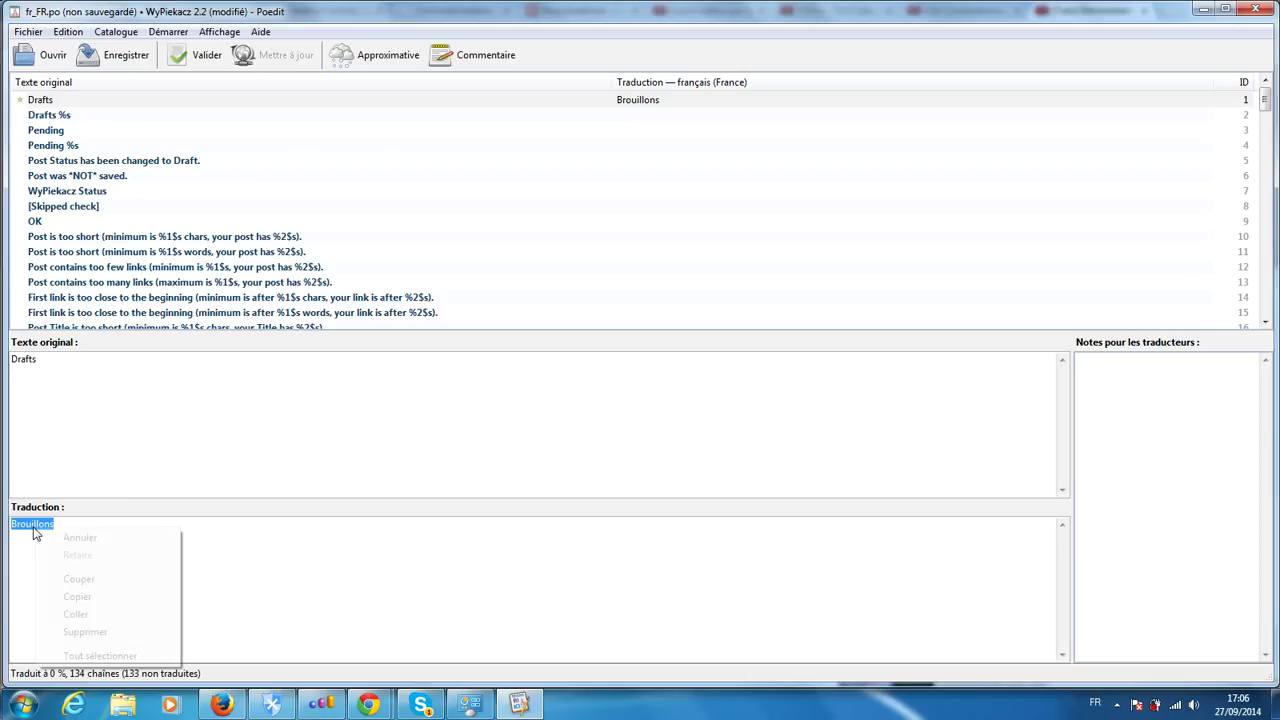
pyautogui.click(77, 597)
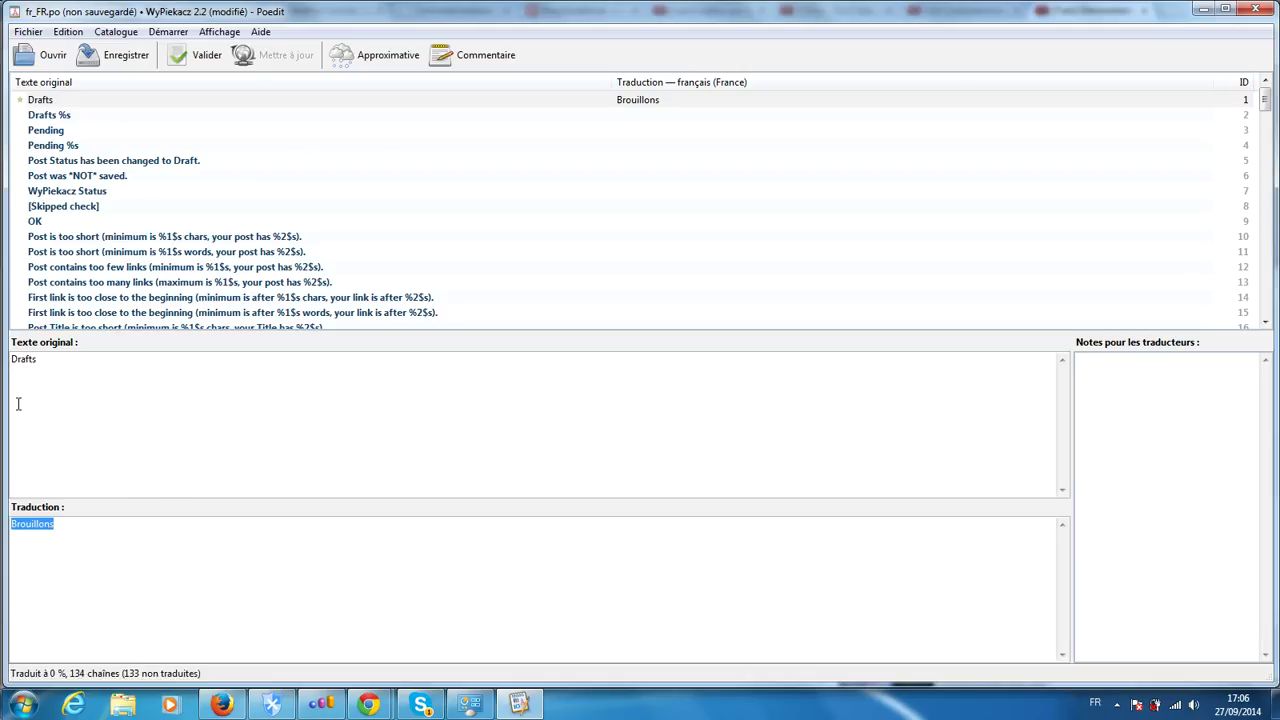
pyautogui.click(45, 117)
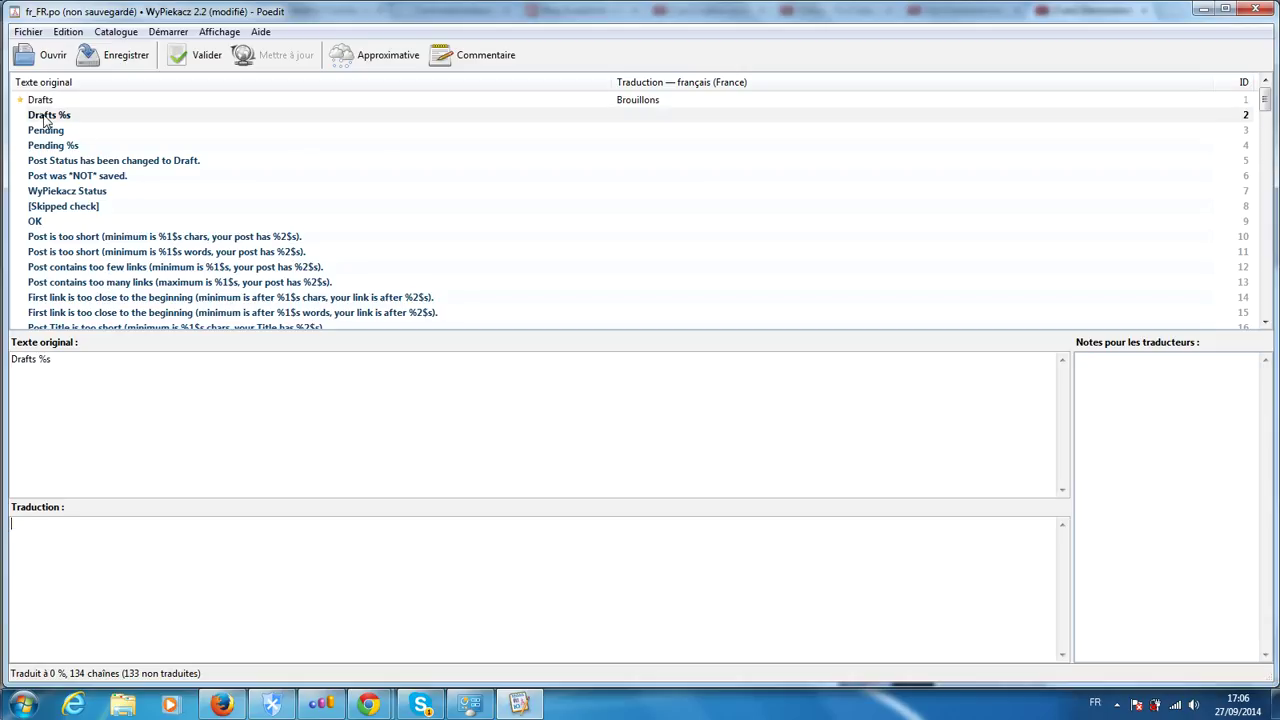
pyautogui.click(54, 542)
pyautogui.rightClick(55, 549)
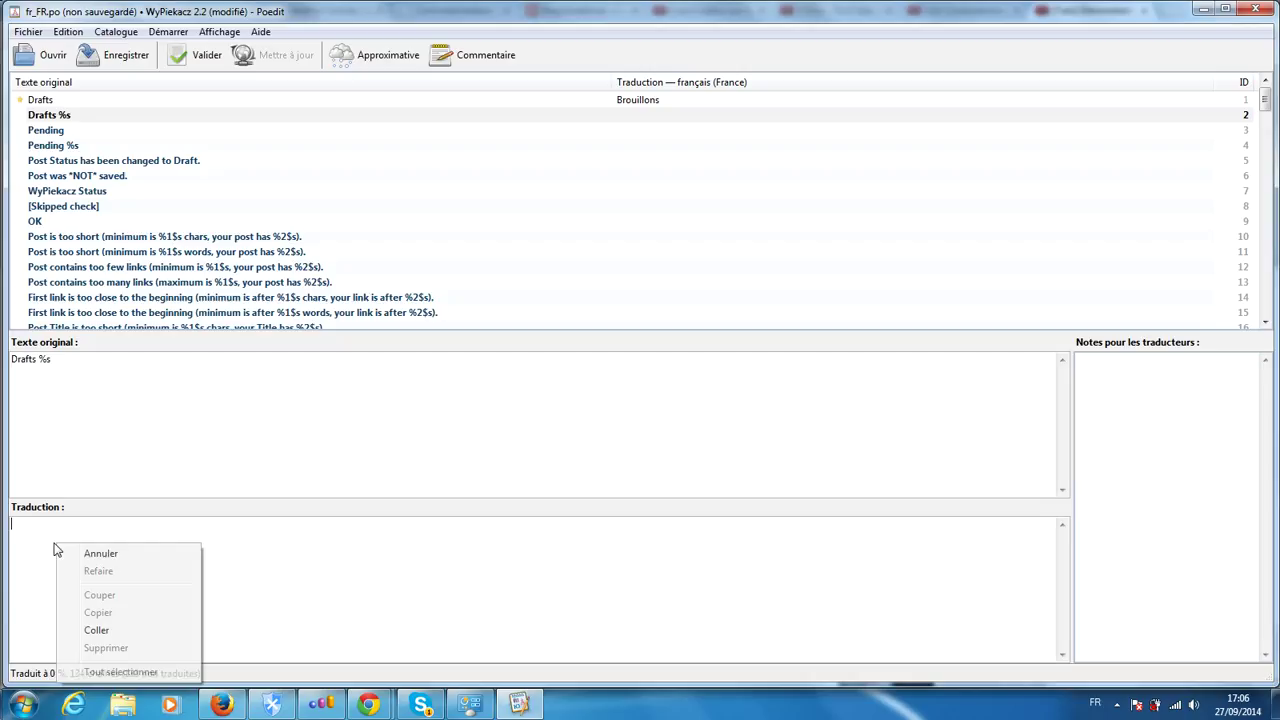
pyautogui.click(113, 628)
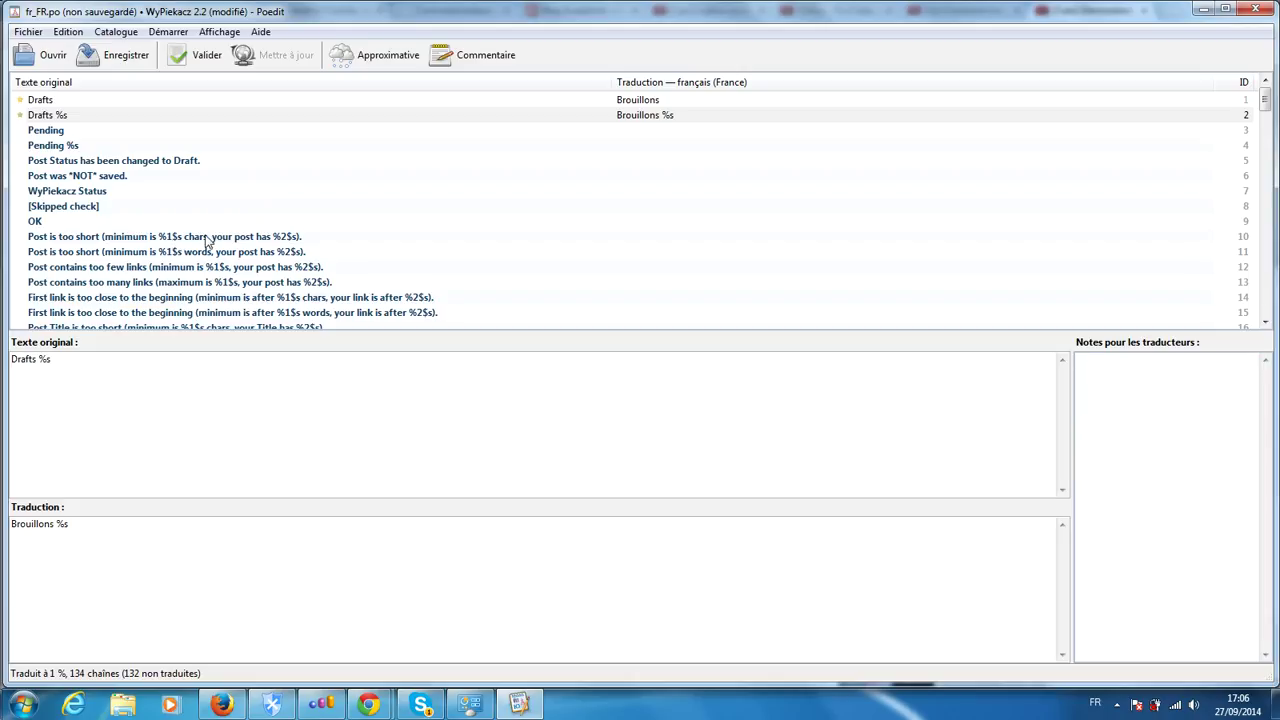
# - Translate the source string "Pending" as "En cours"
pyautogui.click(44, 132)
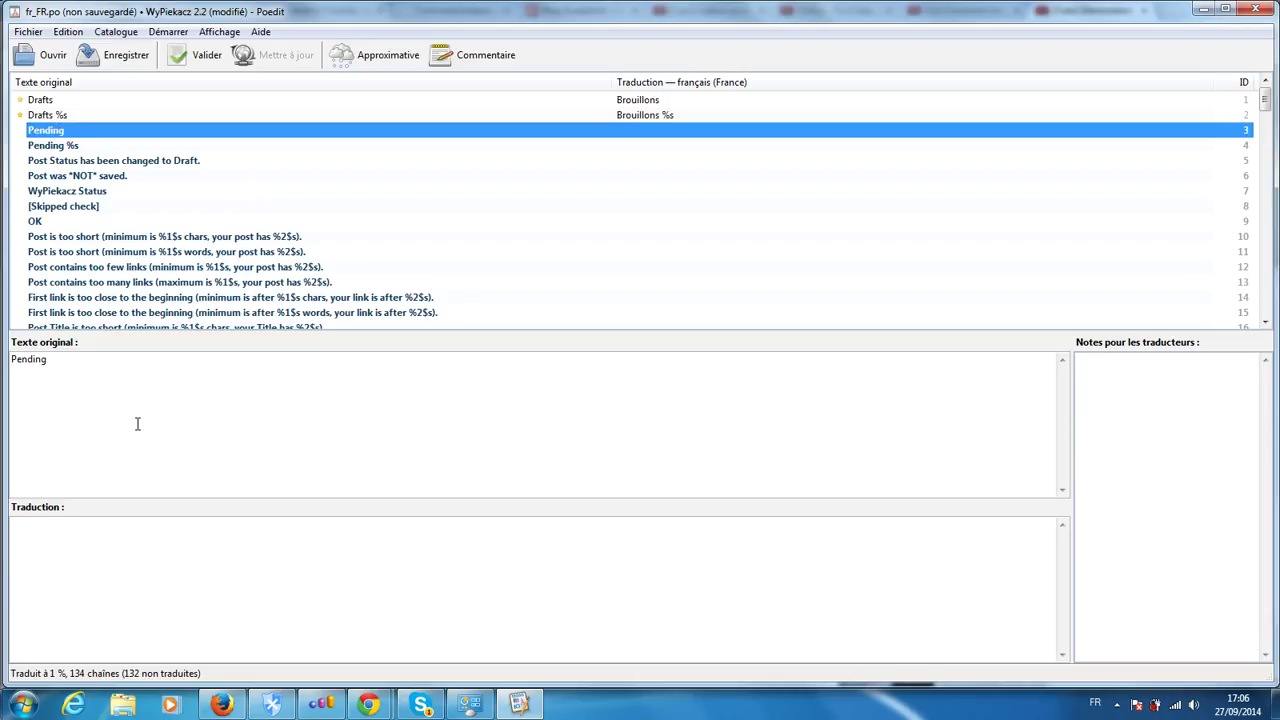
pyautogui.click(97, 550)
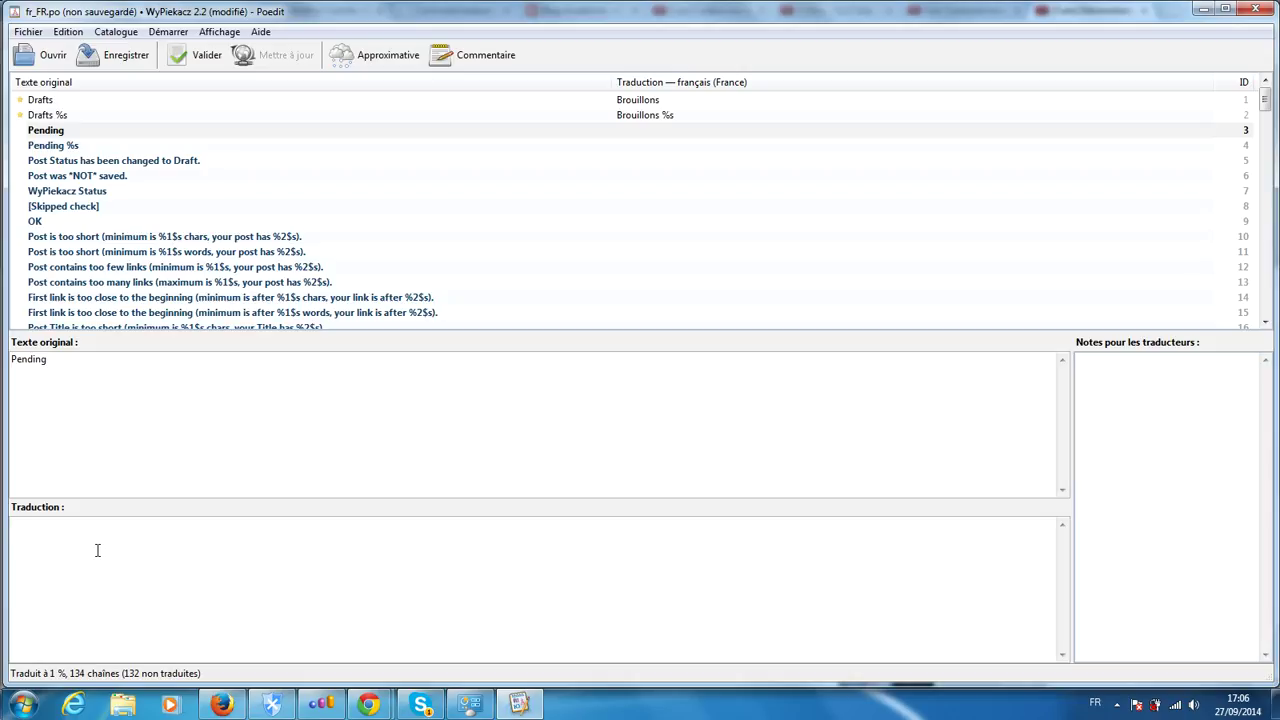
pyautogui.write('En cours')
pyautogui.moveTo(1267, 100)
pyautogui.mouseDown()
pyautogui.moveTo(1271, 220)
pyautogui.moveTo(1276, 95)
pyautogui.mouseUp()
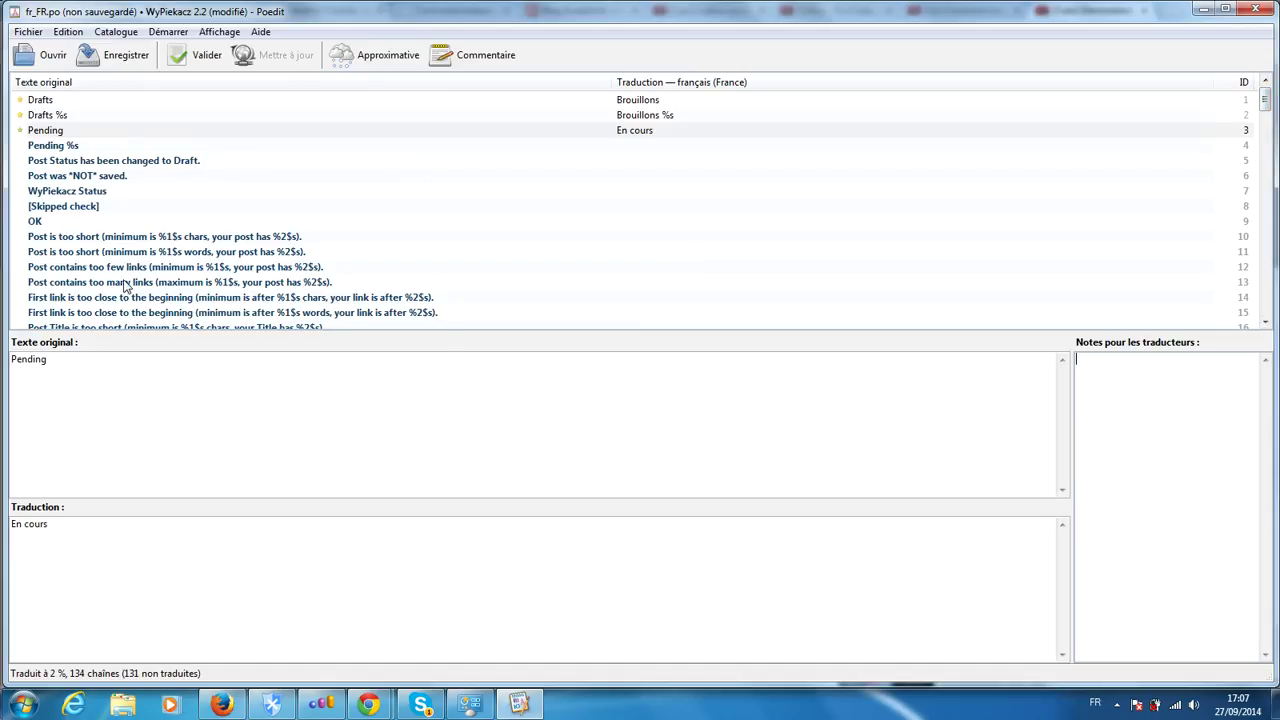
# - Go through the untranslated strings one by one, from the "Post is too short" checks to the "Forbidden word(s)" entries
pyautogui.click(117, 240)
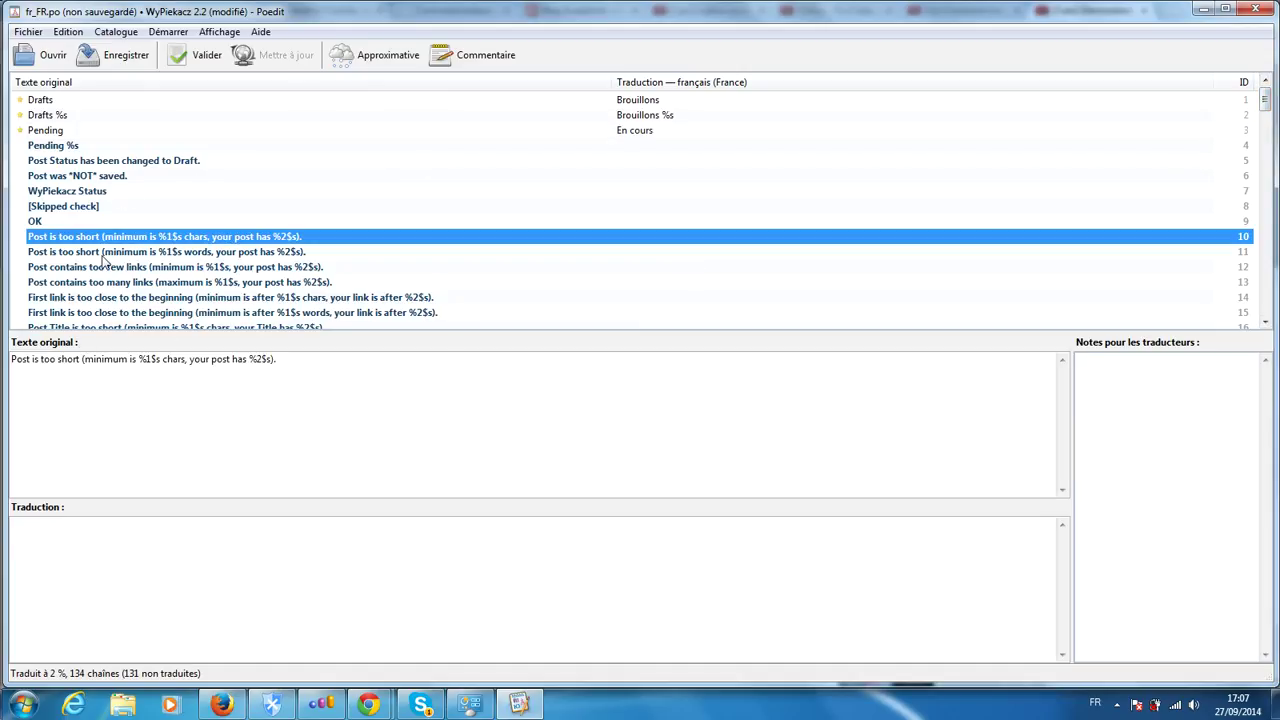
pyautogui.click(92, 252)
pyautogui.click(73, 270)
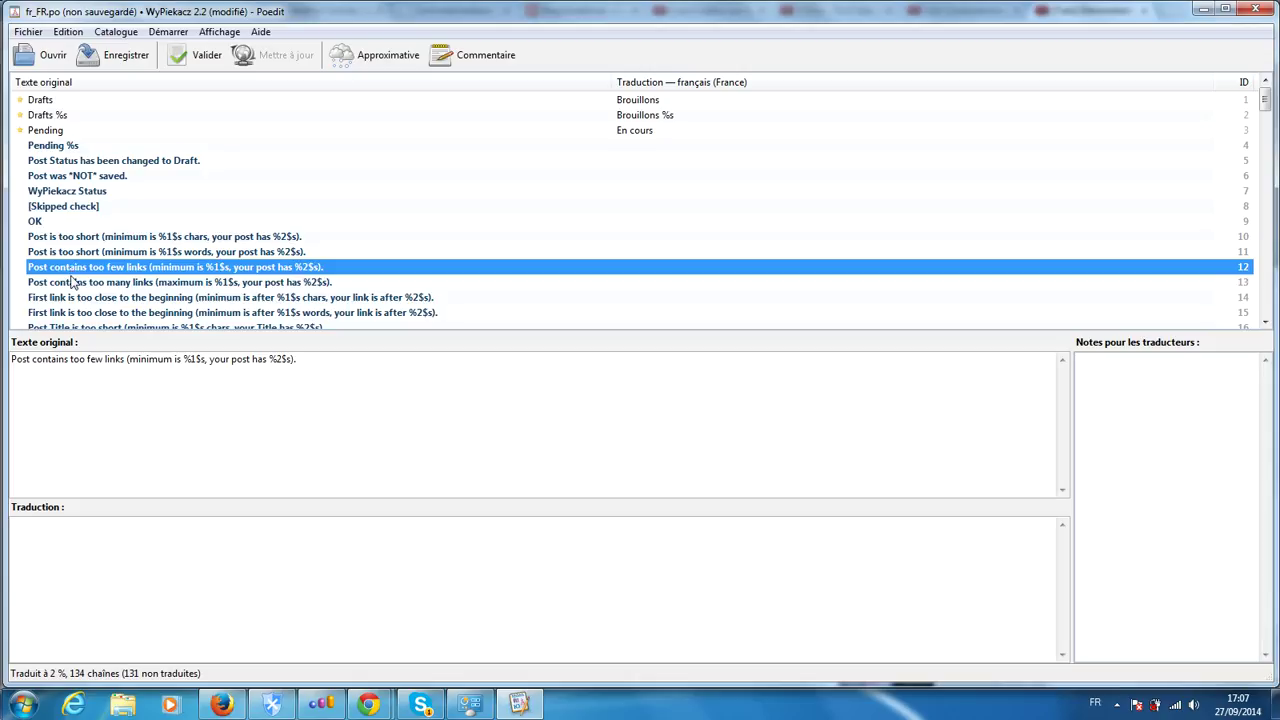
pyautogui.click(72, 284)
pyautogui.click(68, 298)
pyautogui.scroll(-3, 66, 300)
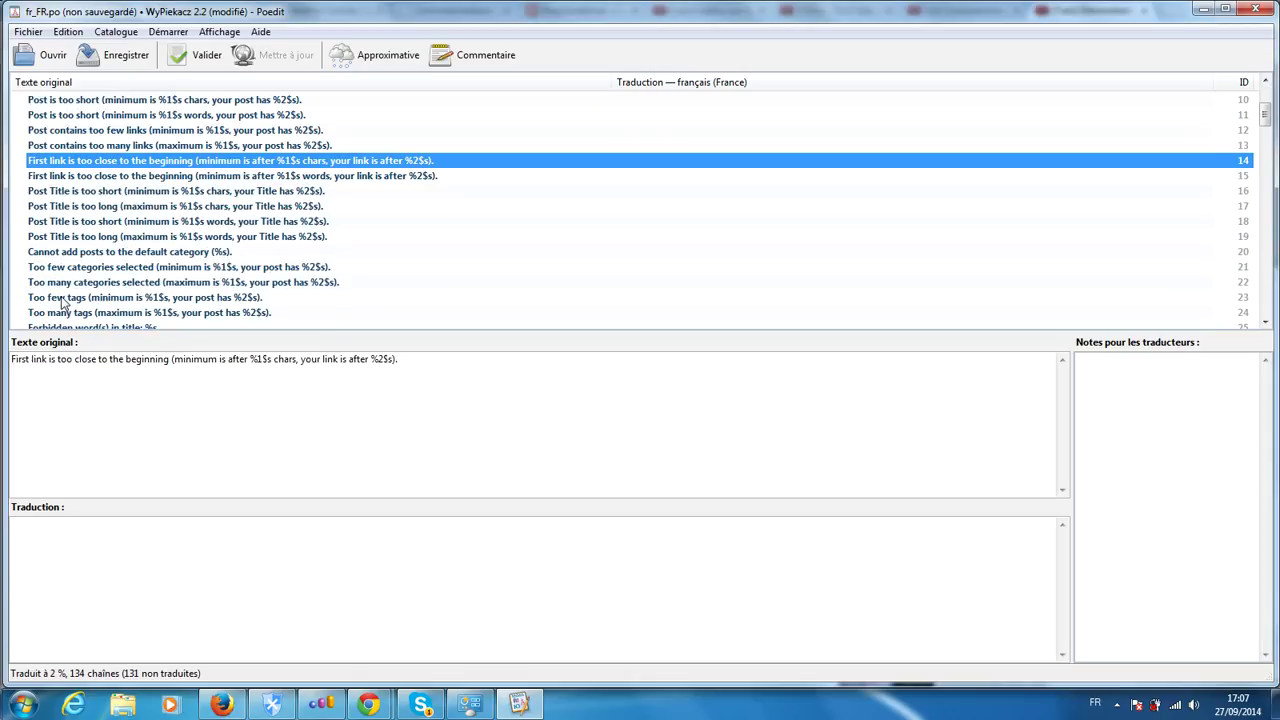
pyautogui.click(72, 178)
pyautogui.click(70, 192)
pyautogui.click(66, 207)
pyautogui.click(63, 222)
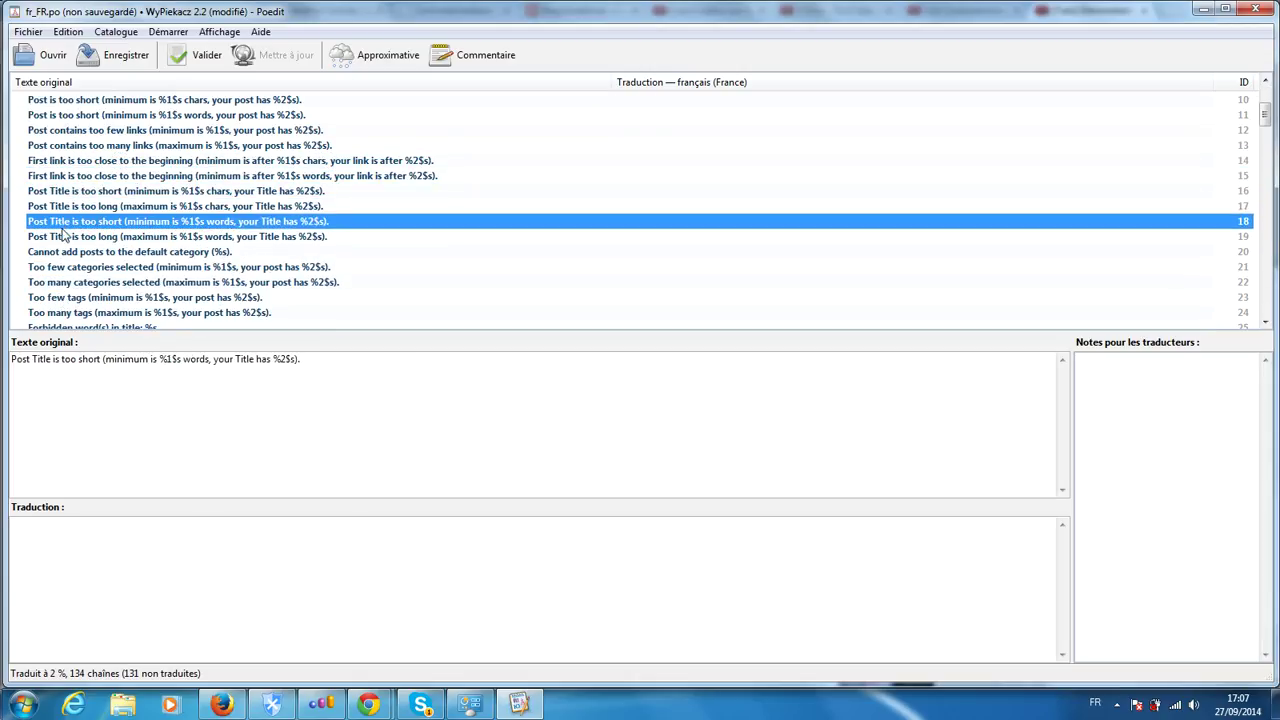
pyautogui.click(63, 236)
pyautogui.click(64, 251)
pyautogui.click(64, 267)
pyautogui.click(64, 282)
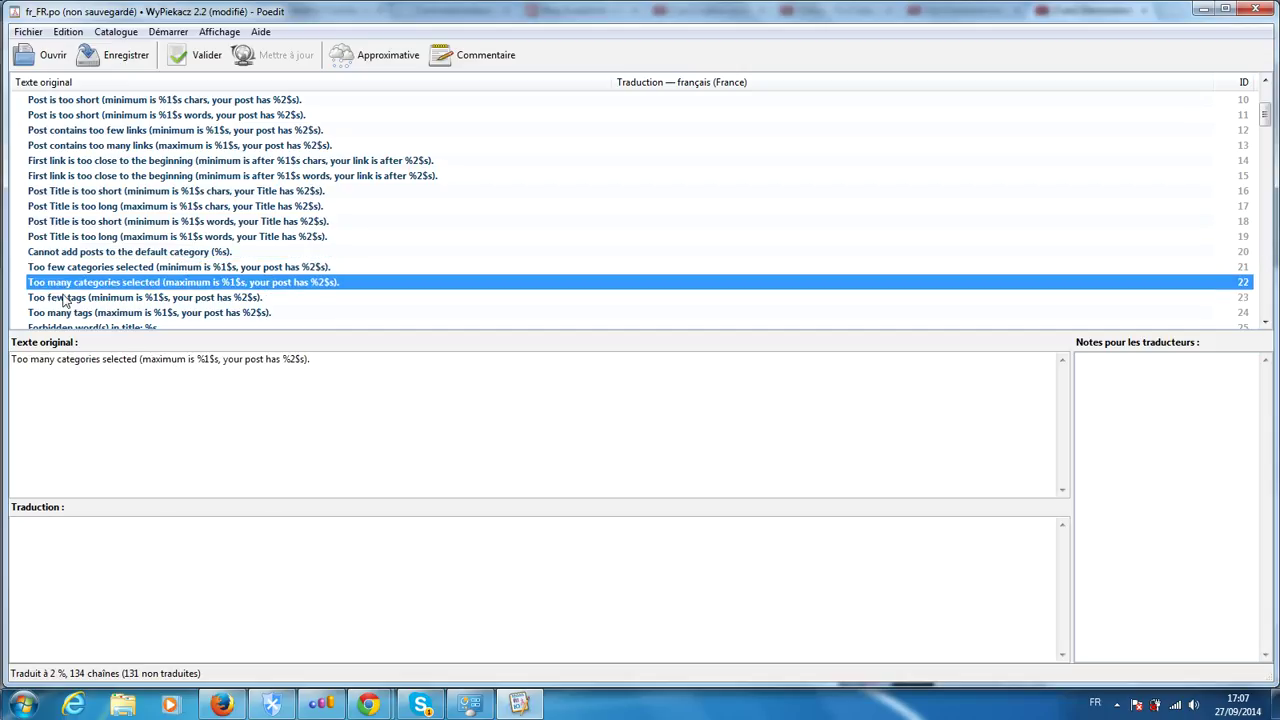
pyautogui.click(64, 298)
pyautogui.scroll(-3, 64, 298)
pyautogui.click(72, 178)
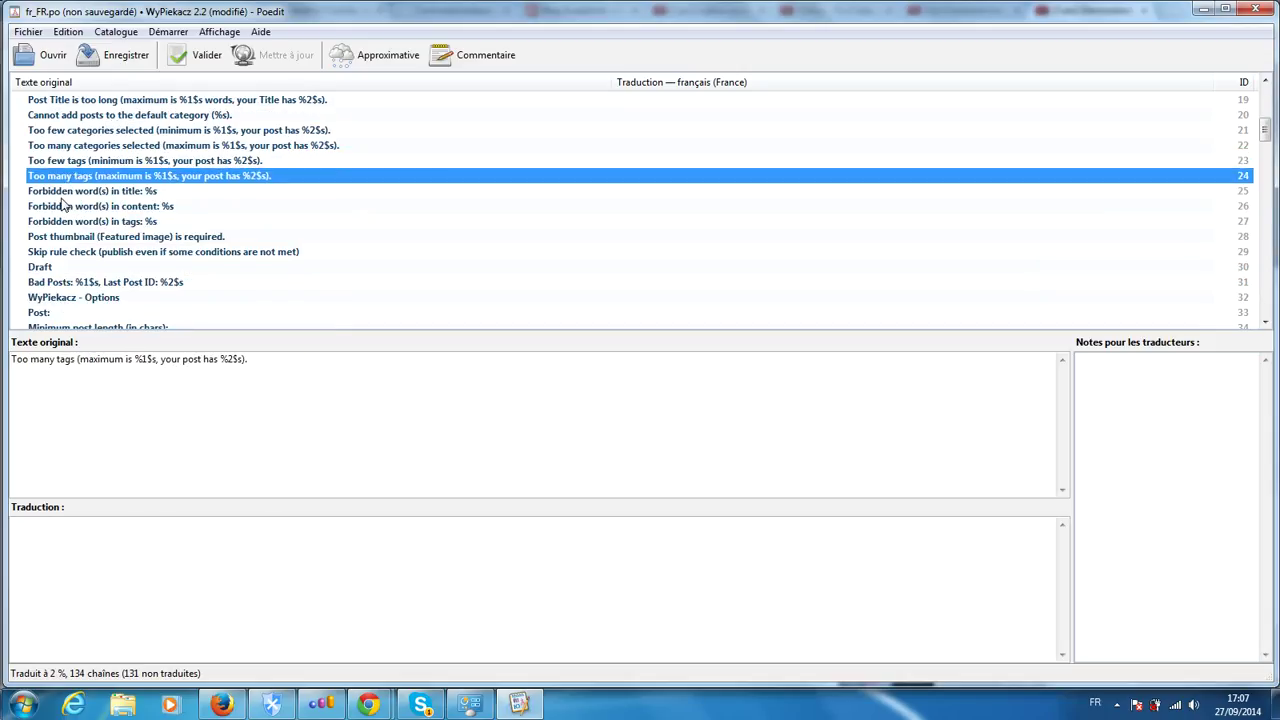
pyautogui.click(62, 196)
pyautogui.click(63, 205)
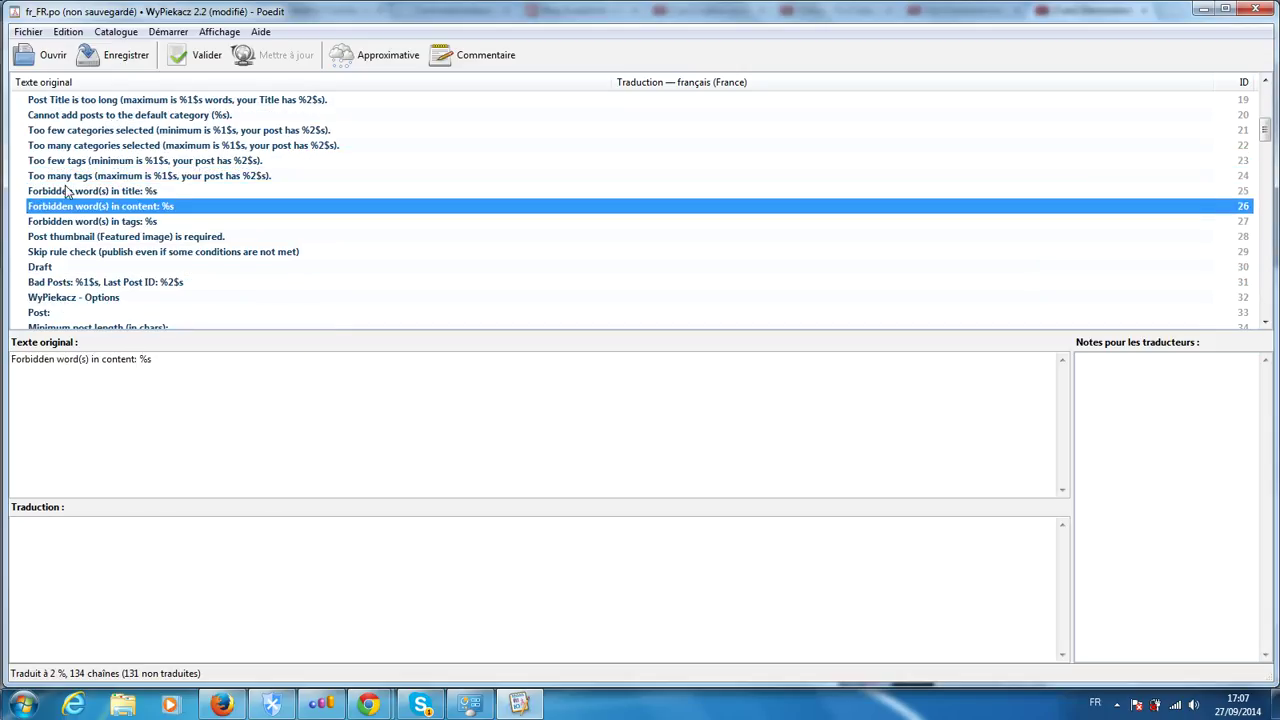
# - Translate the source string "Draft" with the singular form "Brouillon" and the plural form "Brouillons"
pyautogui.click(64, 222)
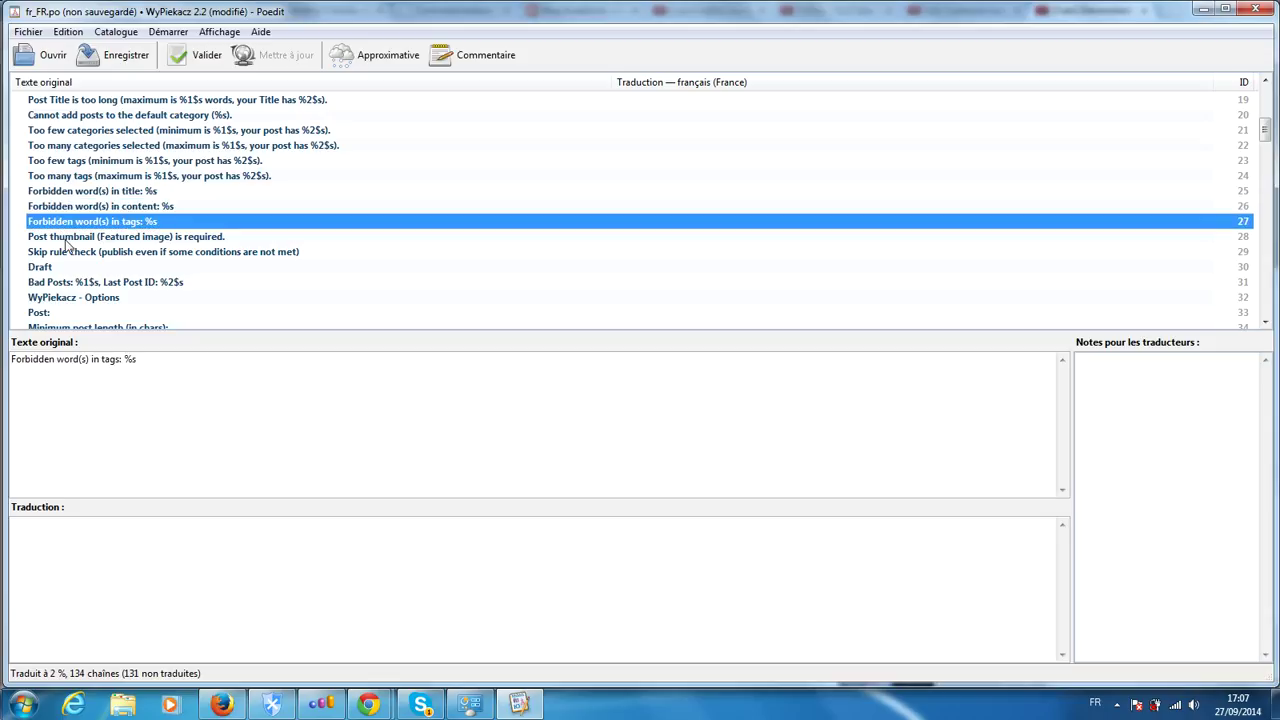
pyautogui.click(66, 237)
pyautogui.click(68, 252)
pyautogui.click(40, 268)
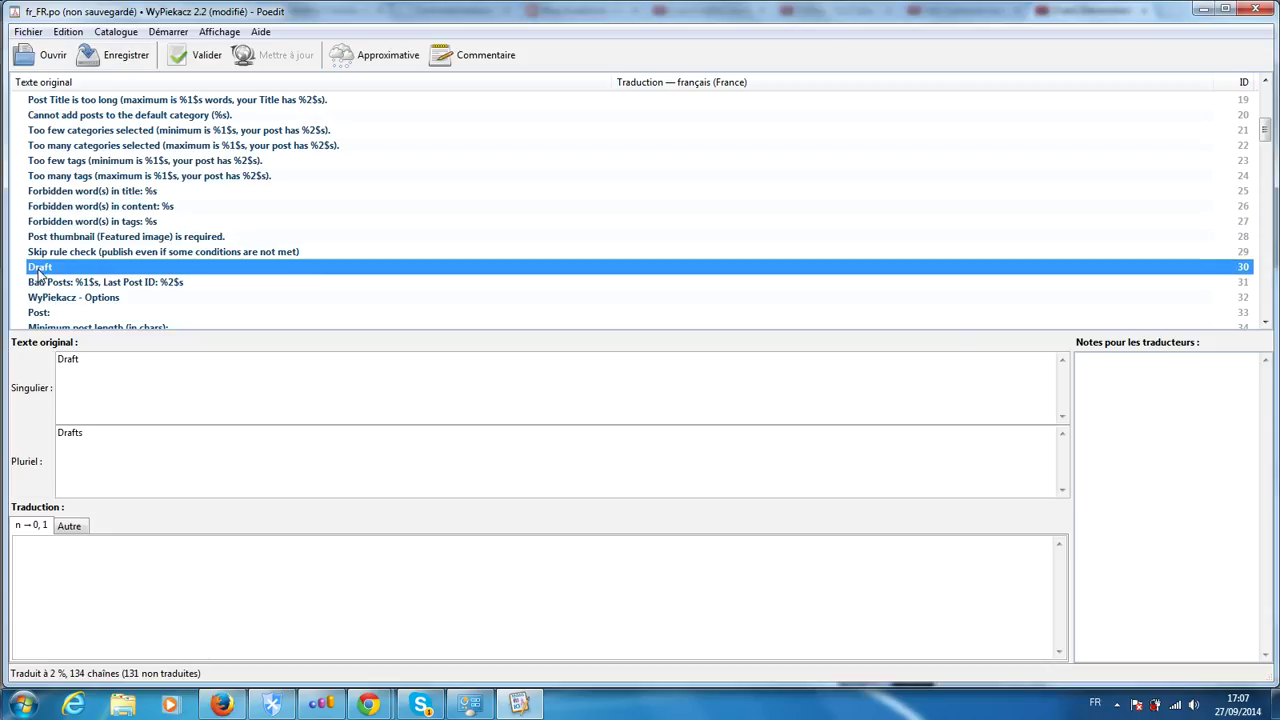
pyautogui.click(67, 360)
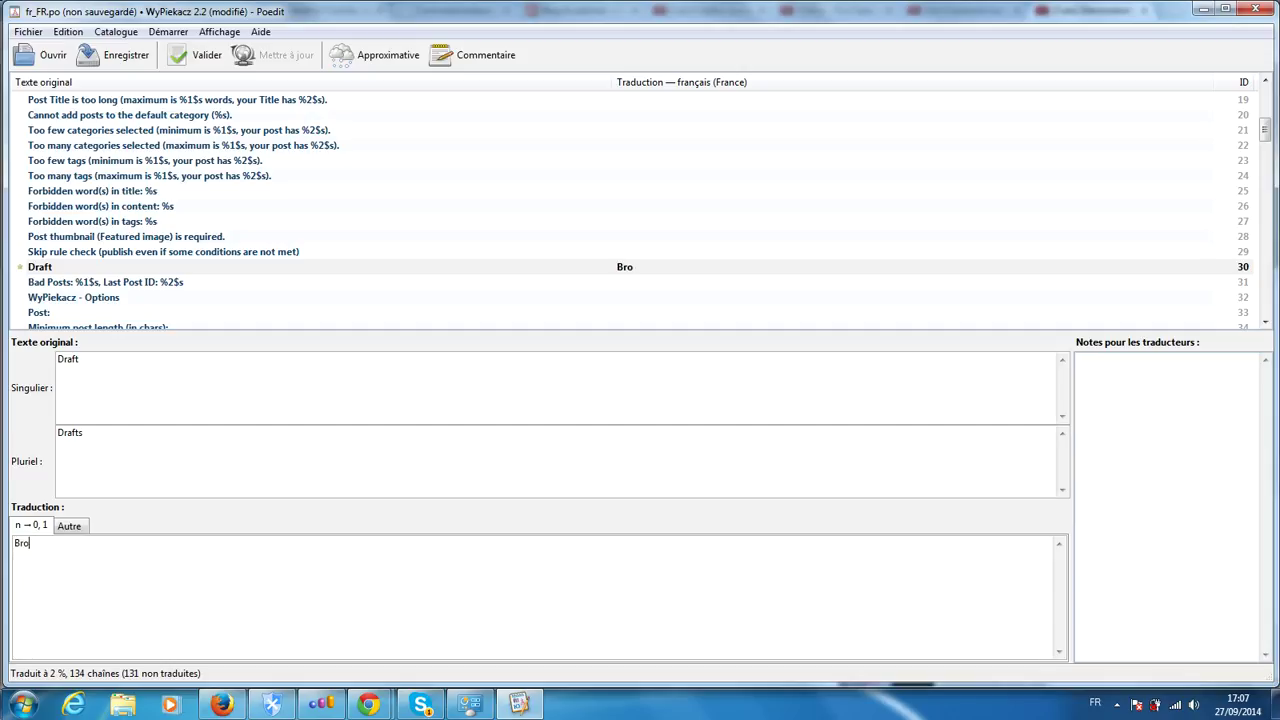
pyautogui.write('uillon')
pyautogui.click(69, 527)
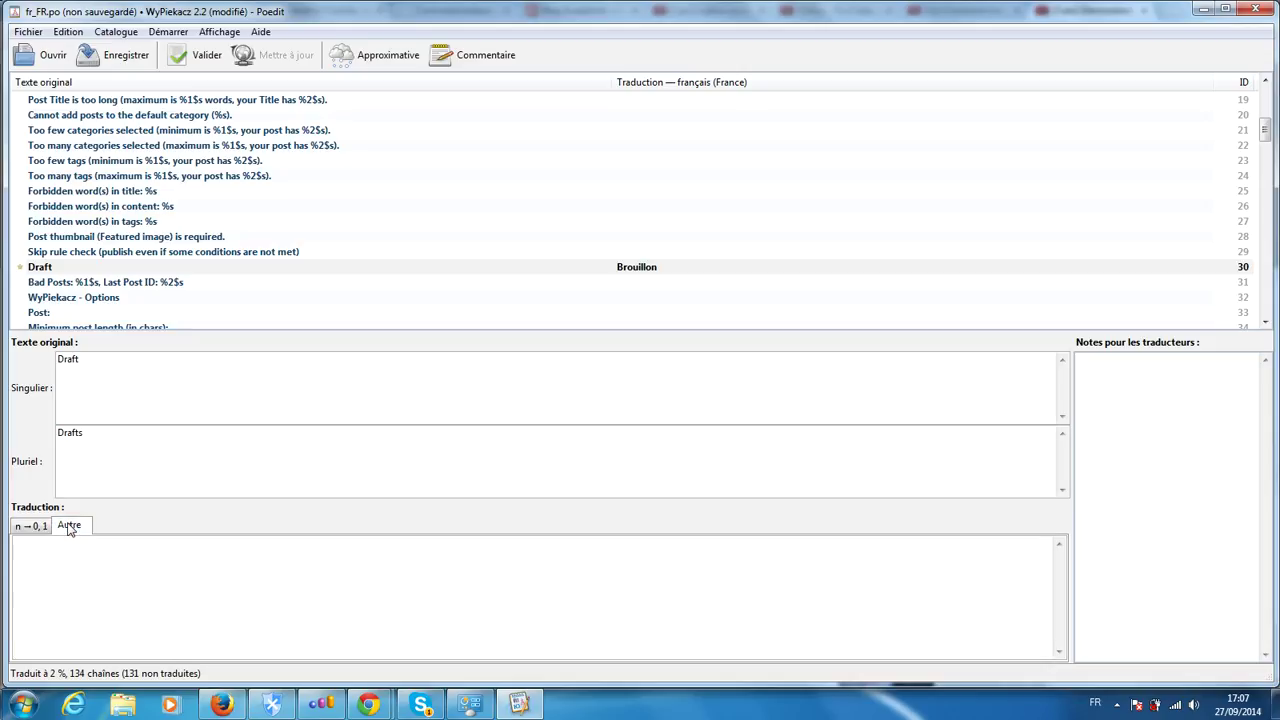
pyautogui.rightClick(56, 545)
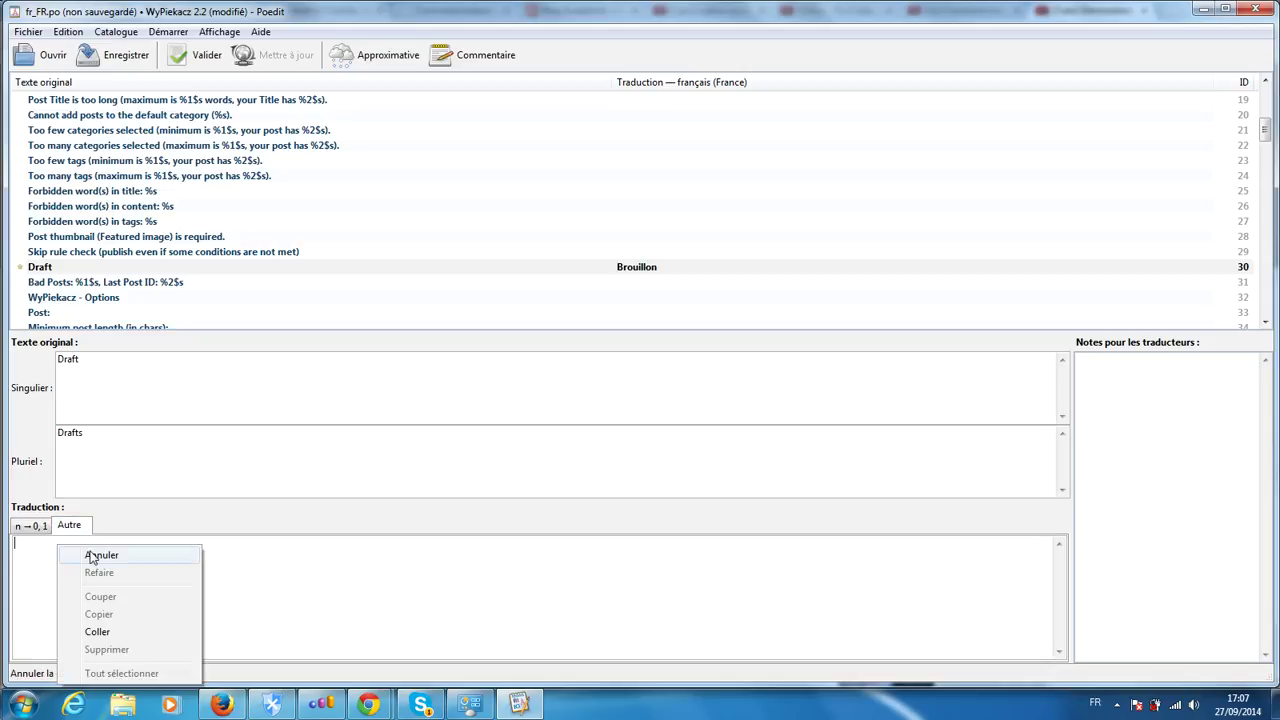
pyautogui.click(98, 632)
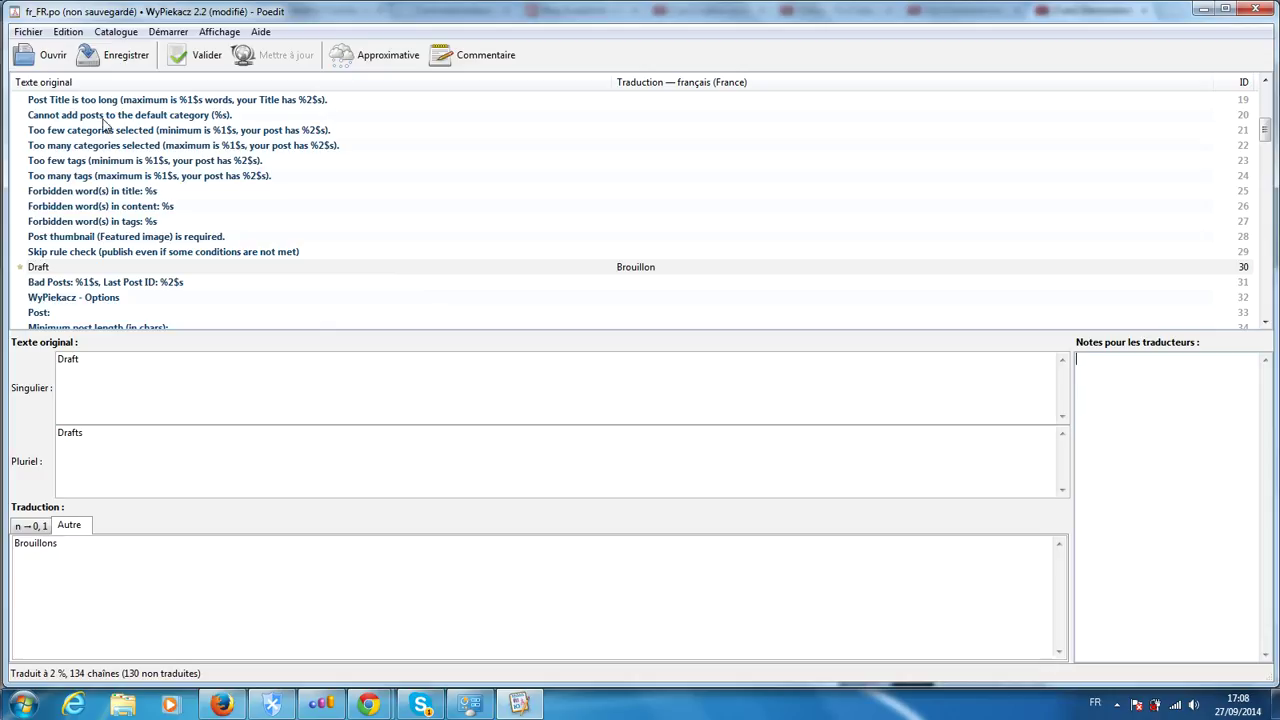
# - Save the translation catalogue as fr_FR in the plugin's lang folder
pyautogui.click(115, 55)
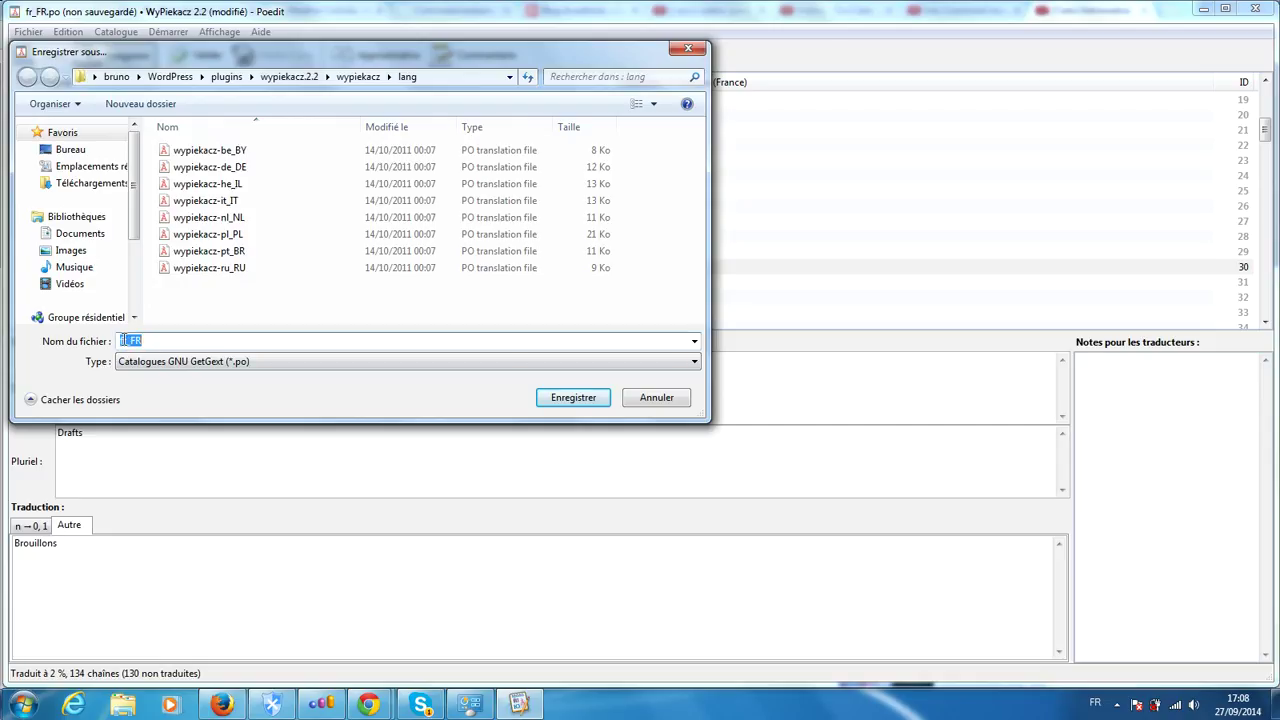
pyautogui.click(561, 399)
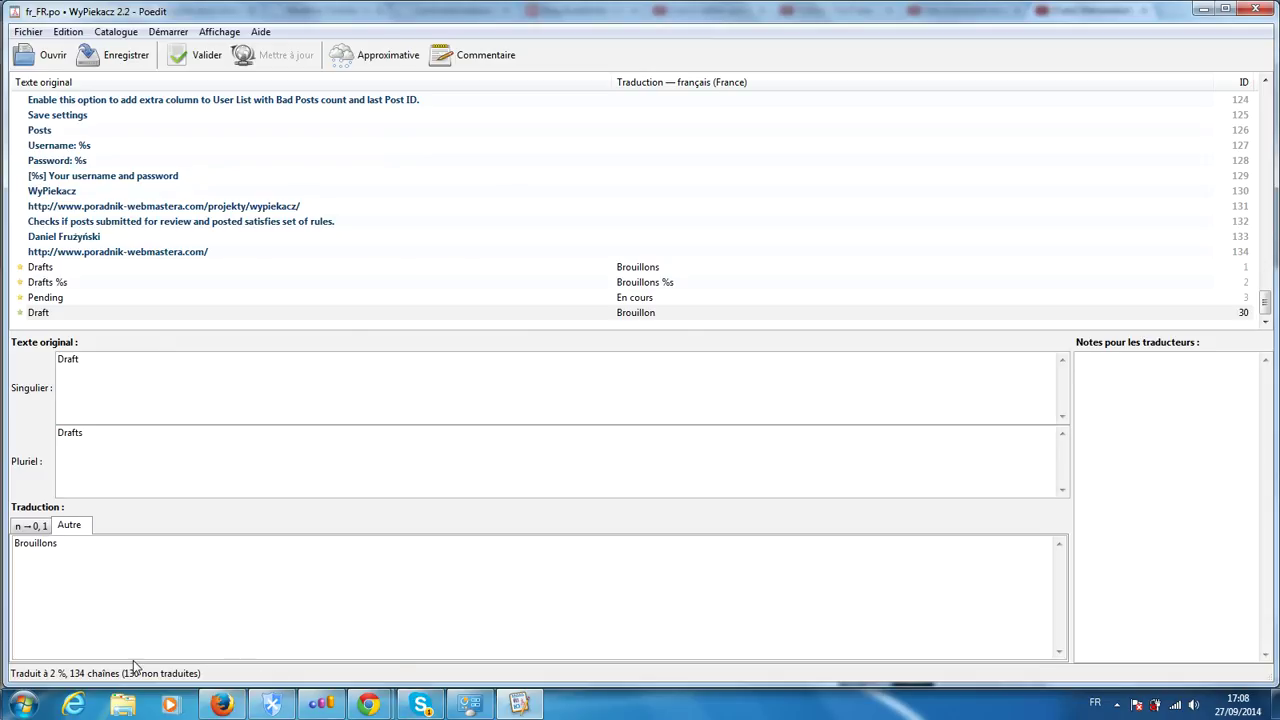
# - Switch to Windows Explorer and open the WordPress plugins folder inside the user's home folder
pyautogui.click(22, 705)
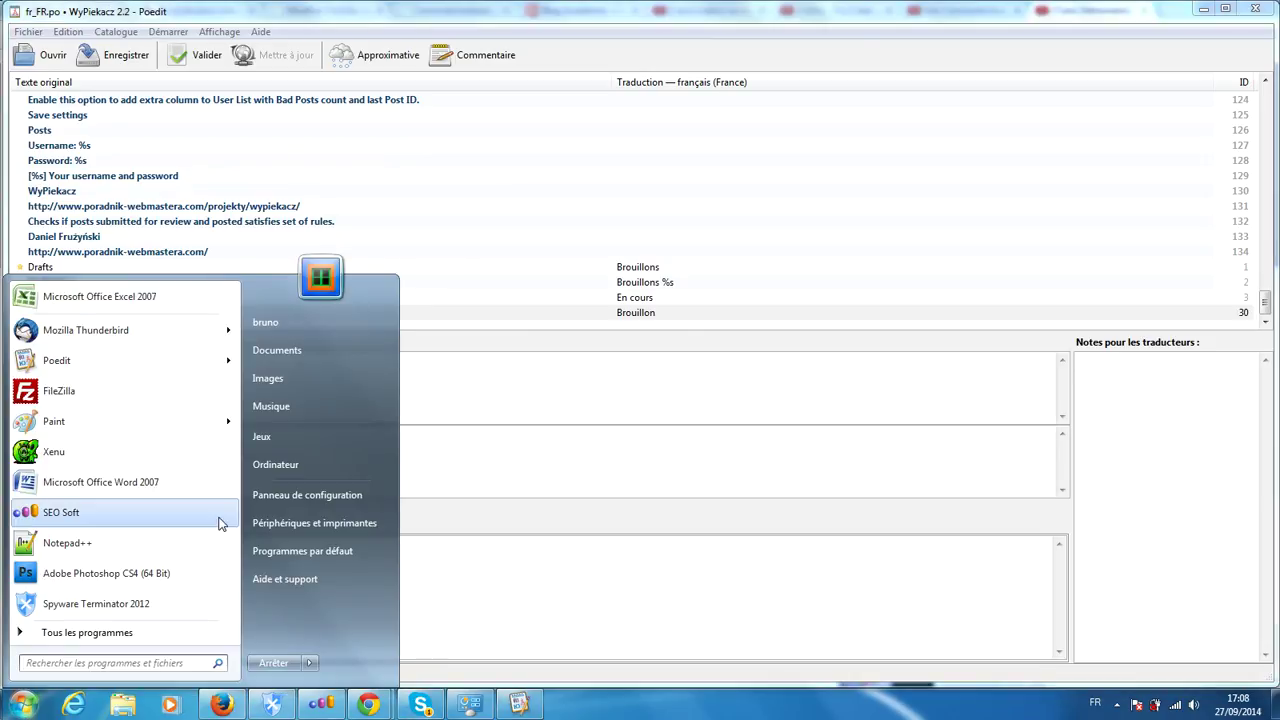
pyautogui.click(22, 706)
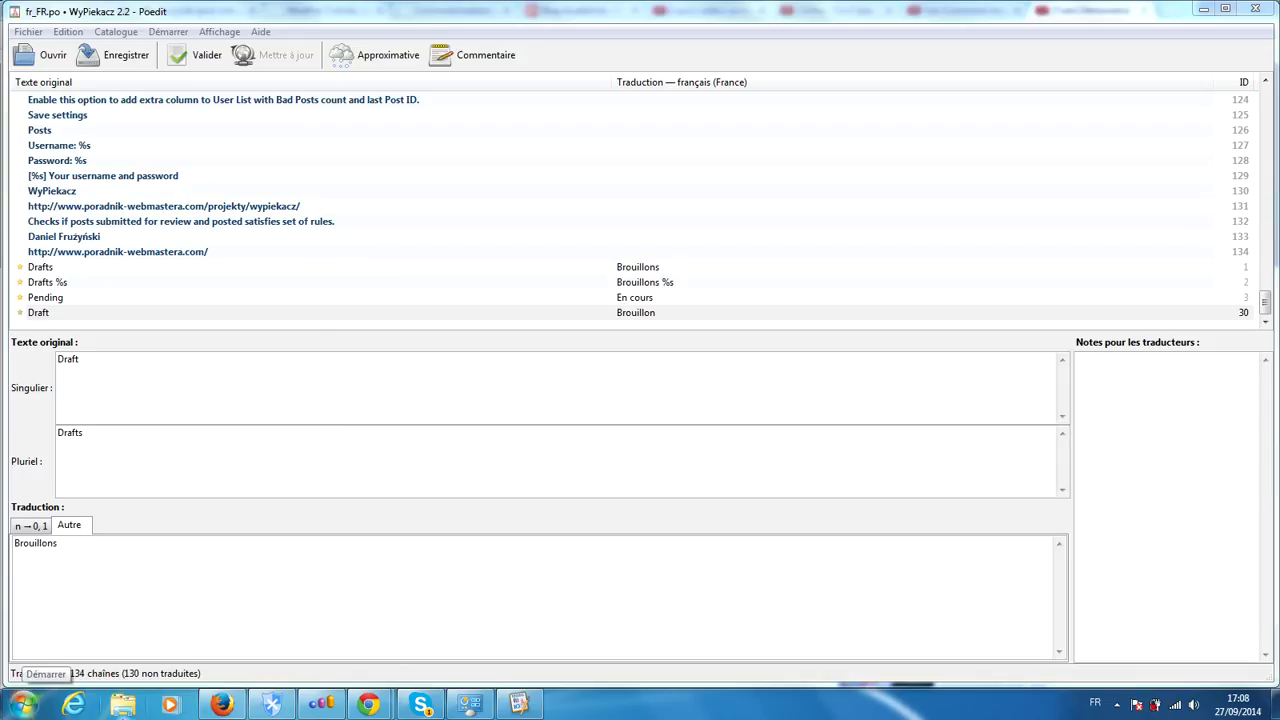
pyautogui.hotkey('alt', 'Tab')
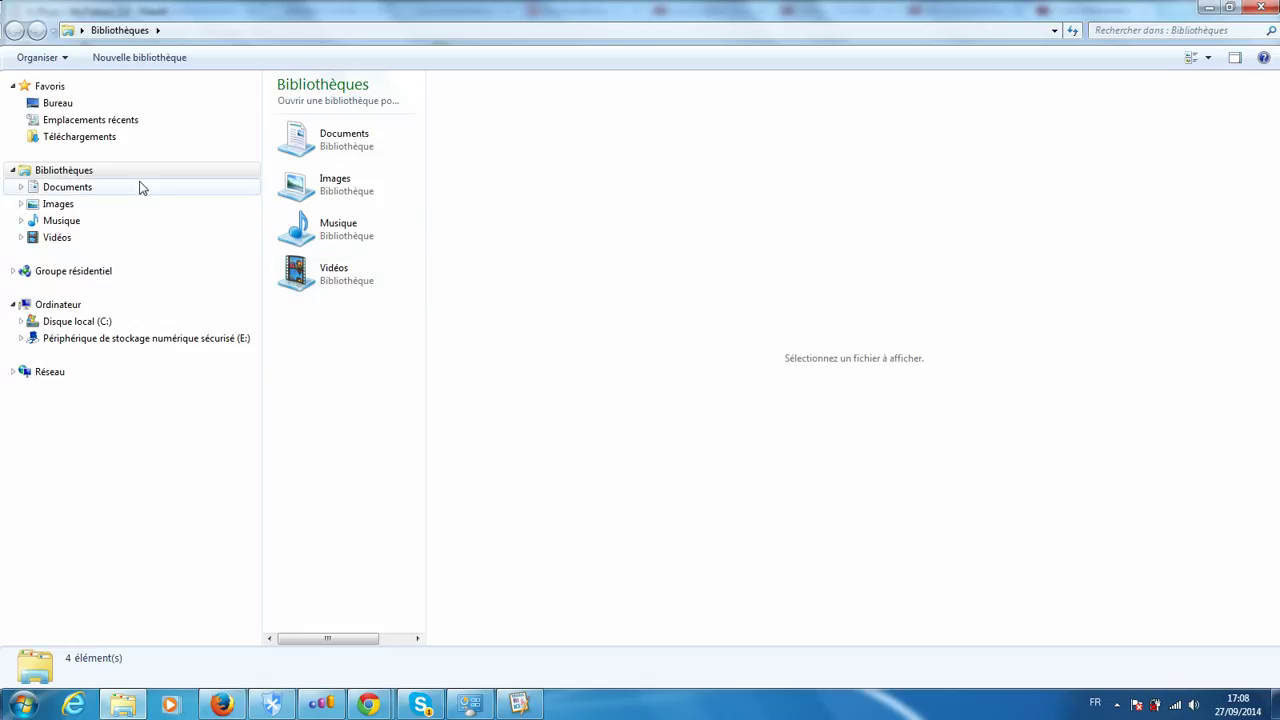
pyautogui.click(81, 30)
pyautogui.click(103, 106)
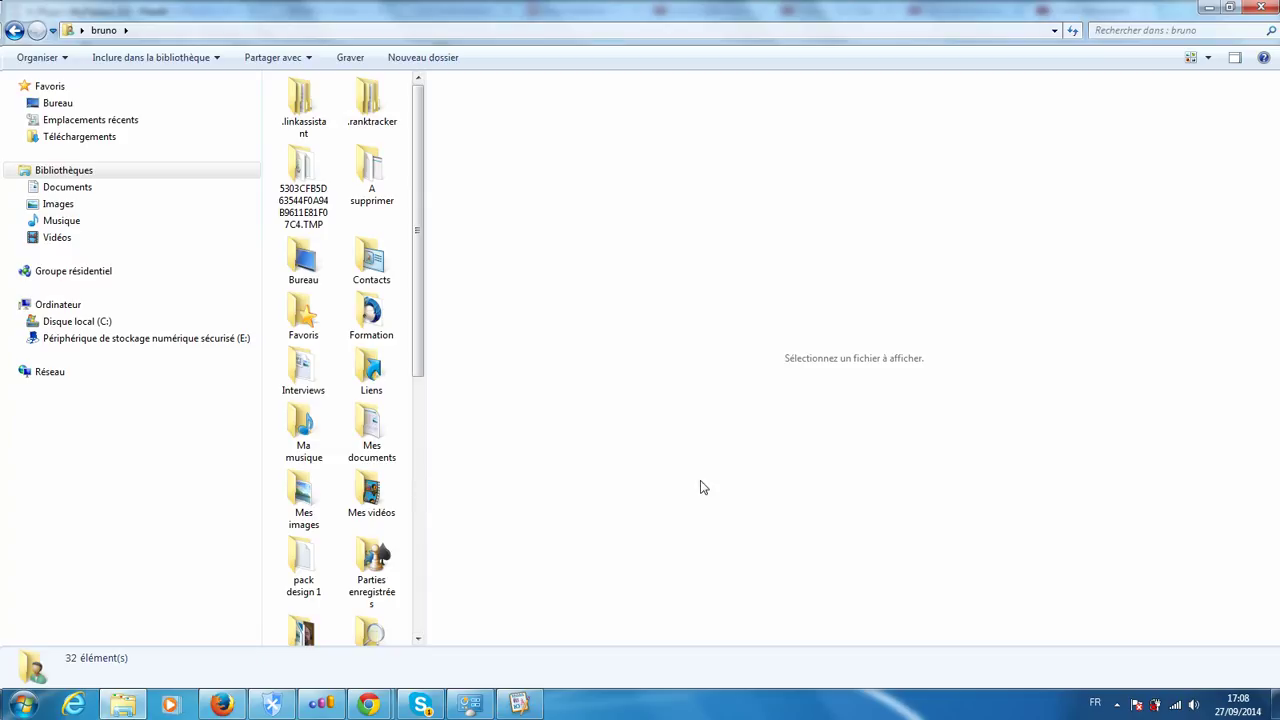
pyautogui.click(421, 500)
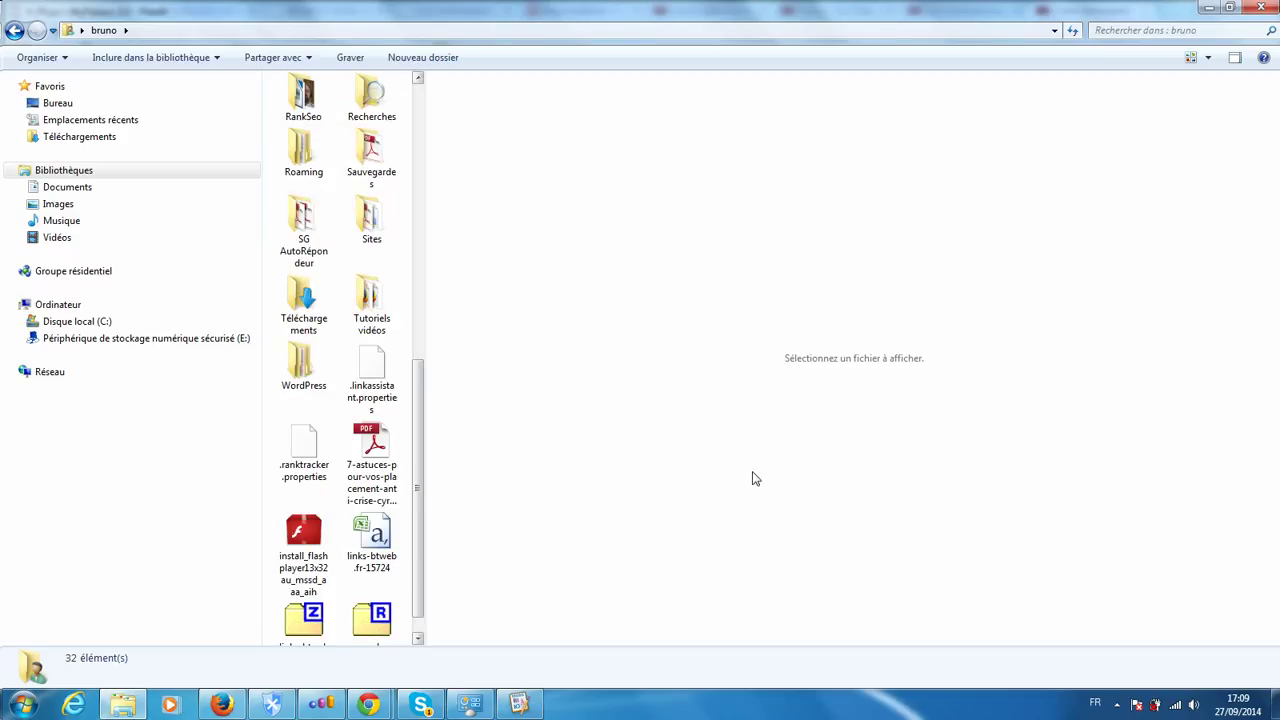
pyautogui.moveTo(425, 285); pyautogui.dragTo(873, 275)
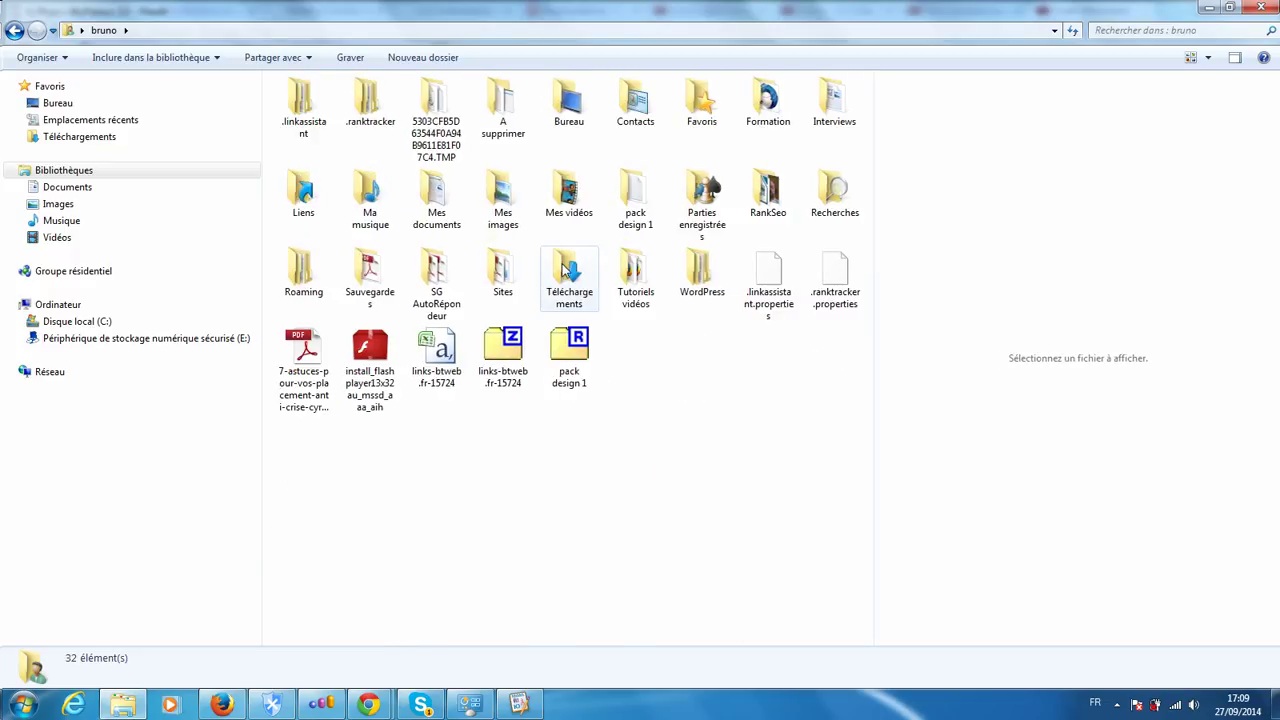
pyautogui.doubleClick(703, 272)
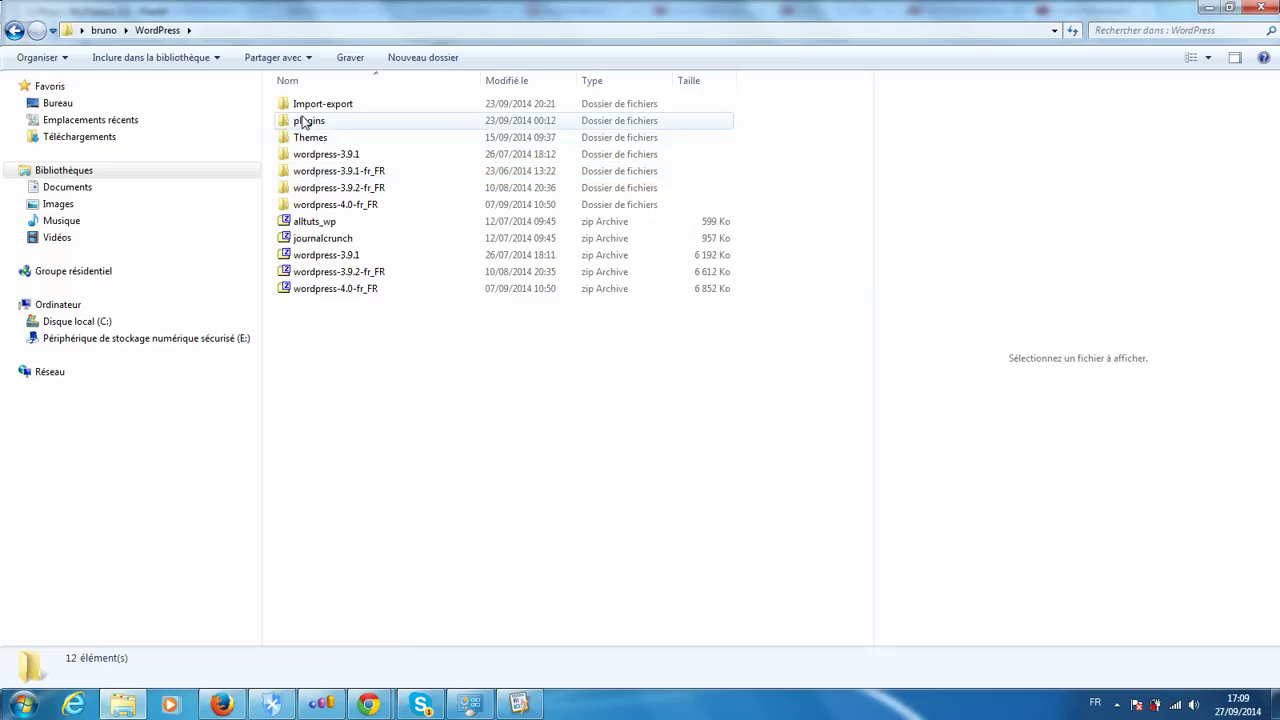
pyautogui.doubleClick(305, 121)
# - Find the unpacked wypiekacz.2.2 plugin folder and open its wypiekacz\lang subfolder
pyautogui.moveTo(866, 172); pyautogui.dragTo(874, 608)
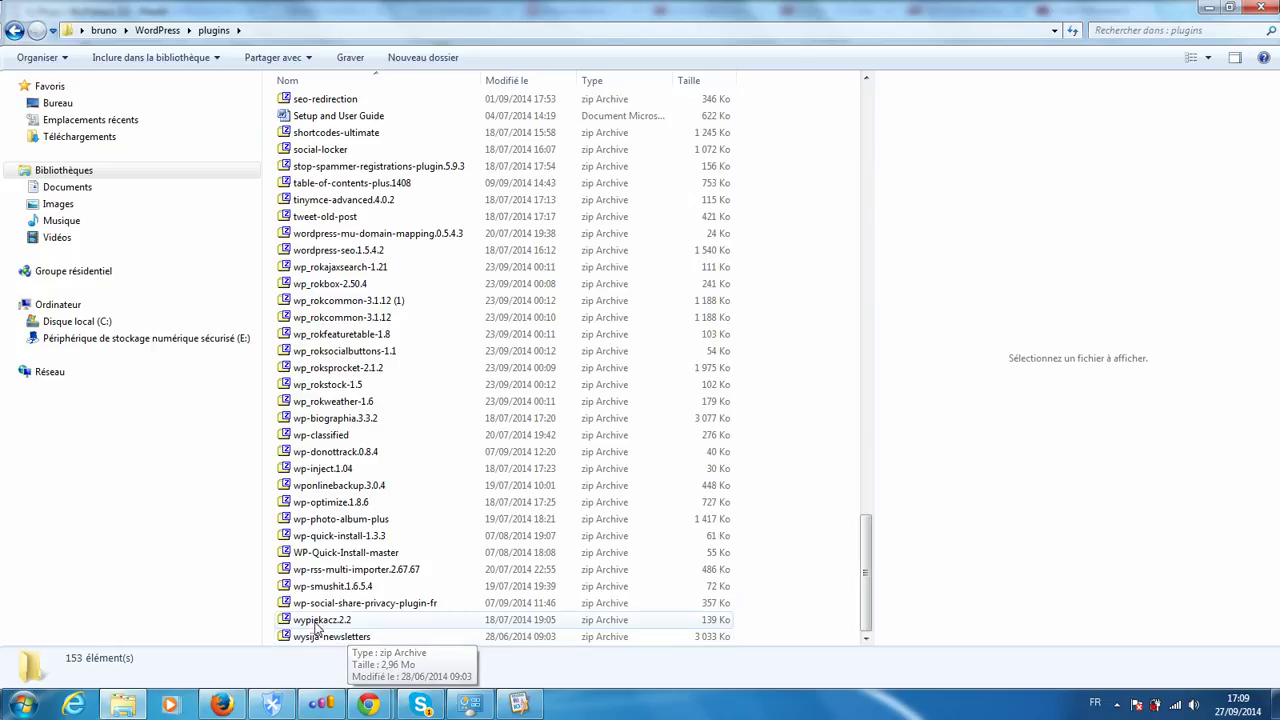
pyautogui.scroll(11, 481, 297)
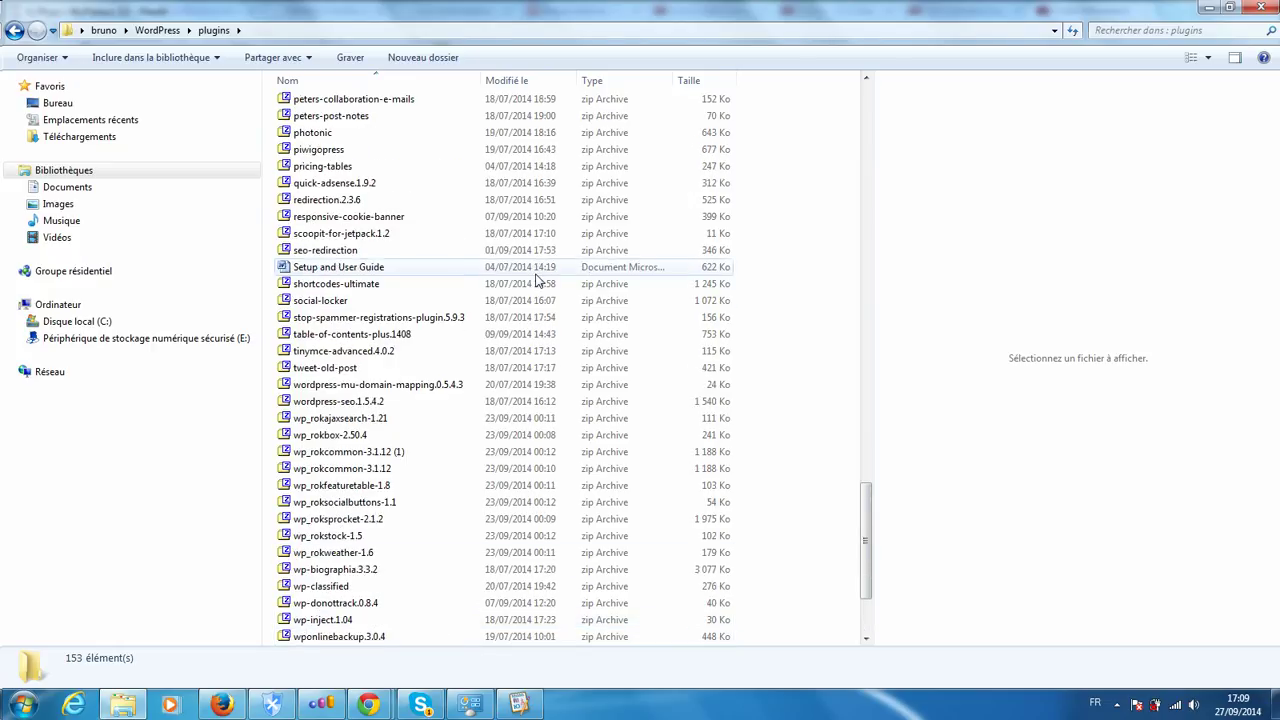
pyautogui.scroll(9, 481, 297)
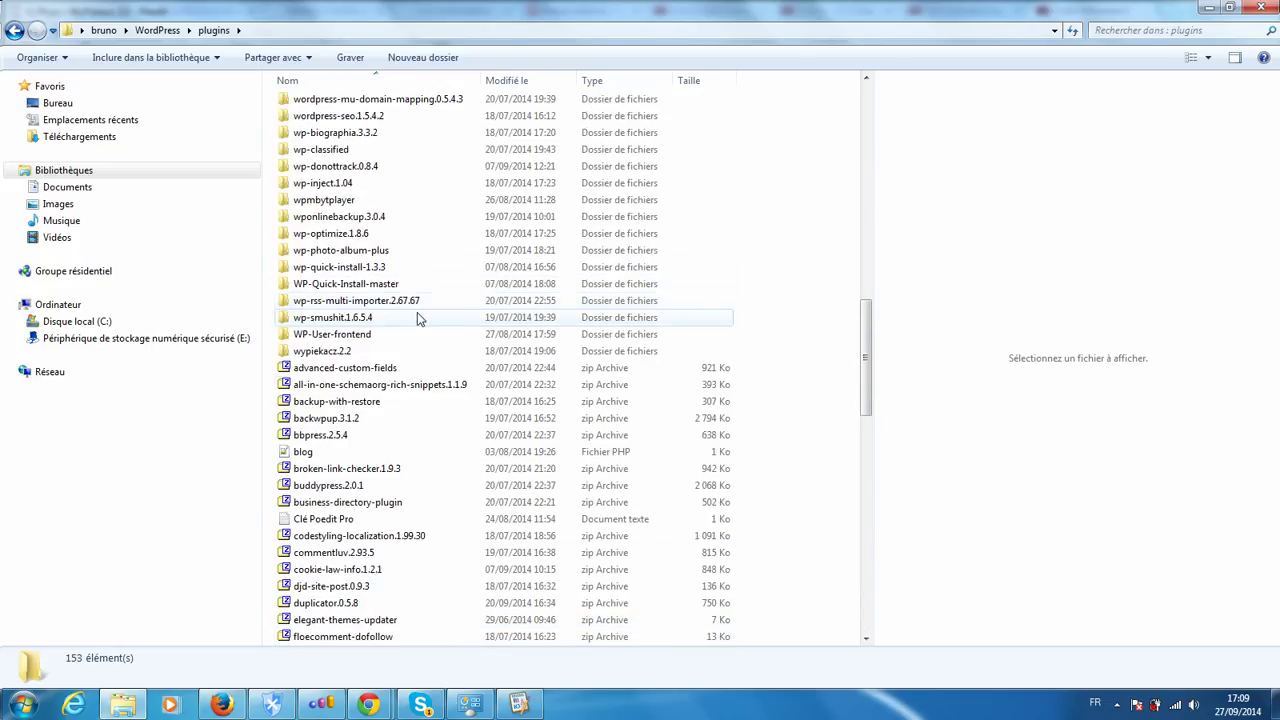
pyautogui.doubleClick(316, 357)
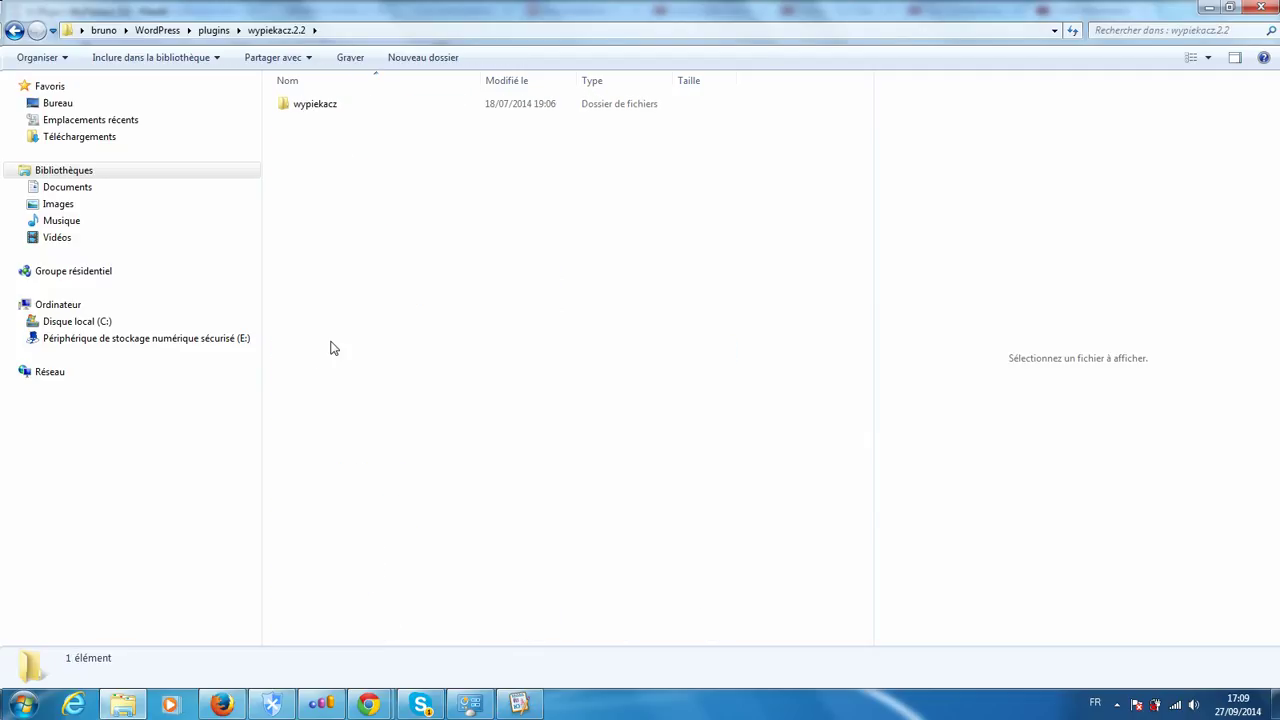
pyautogui.doubleClick(309, 106)
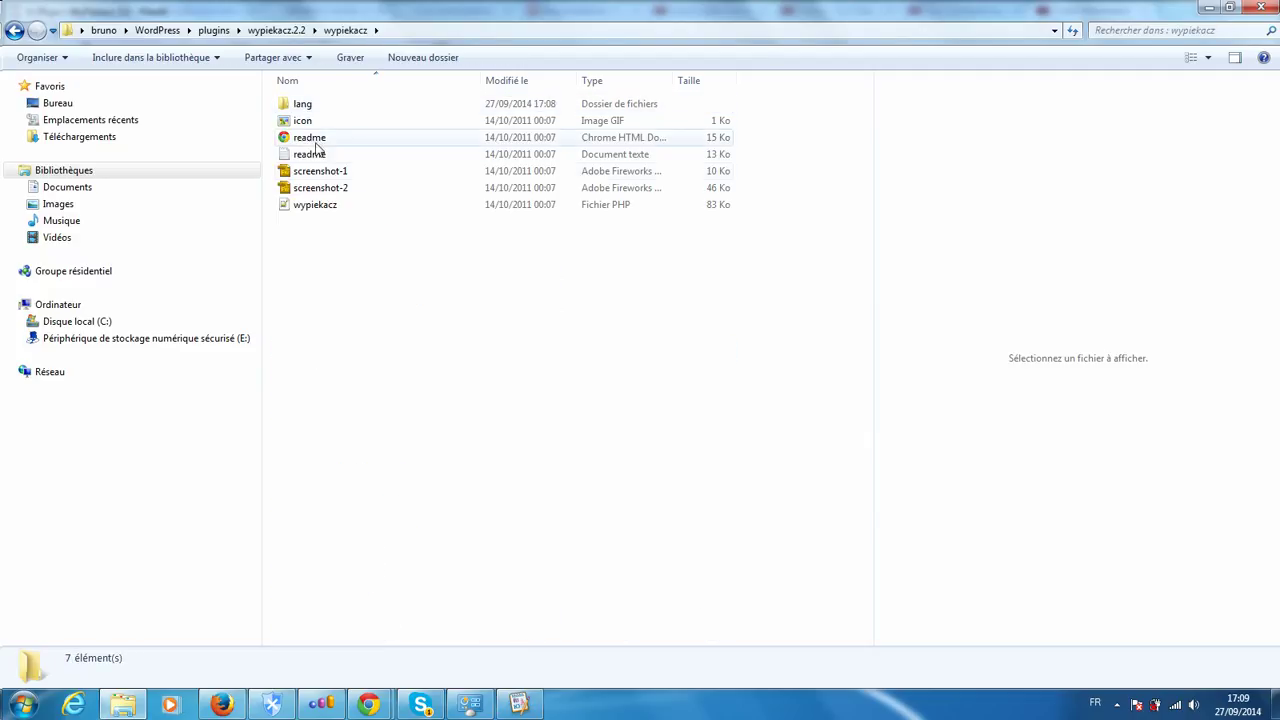
pyautogui.doubleClick(312, 106)
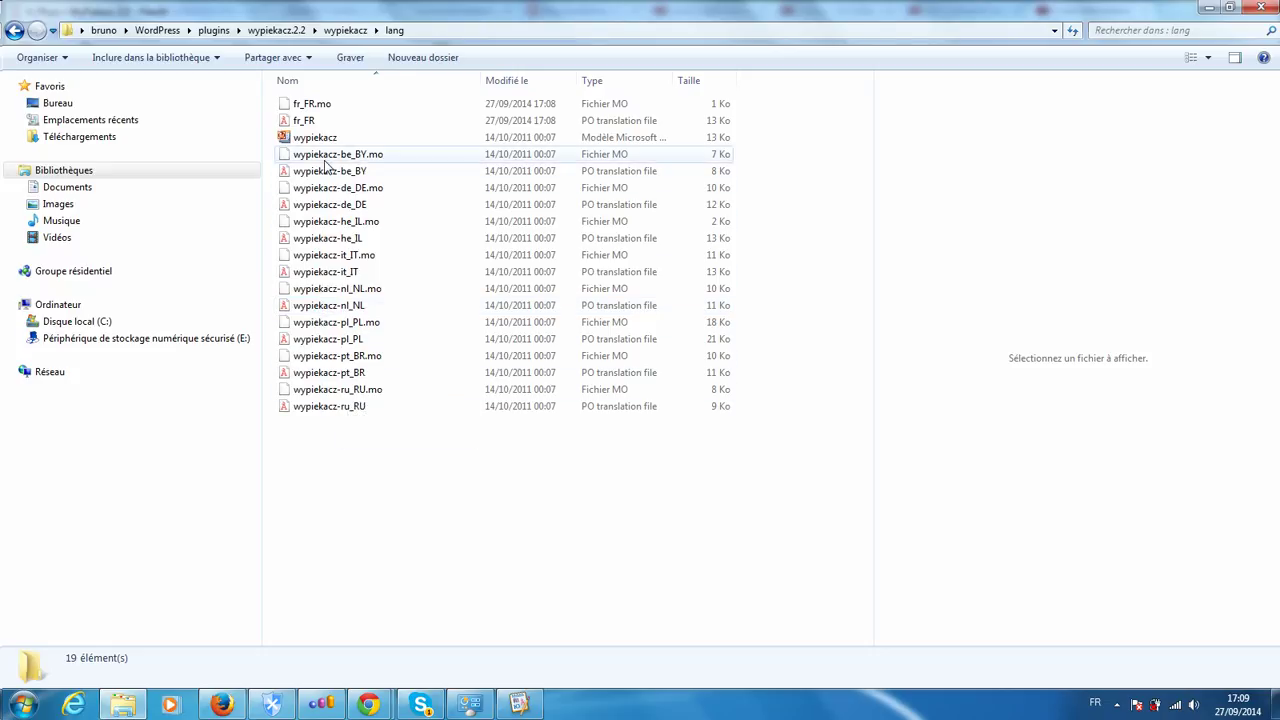
# - Rename the compiled file fr_FR.mo as wypiekacz-fr_FR.mo
pyautogui.click(301, 108)
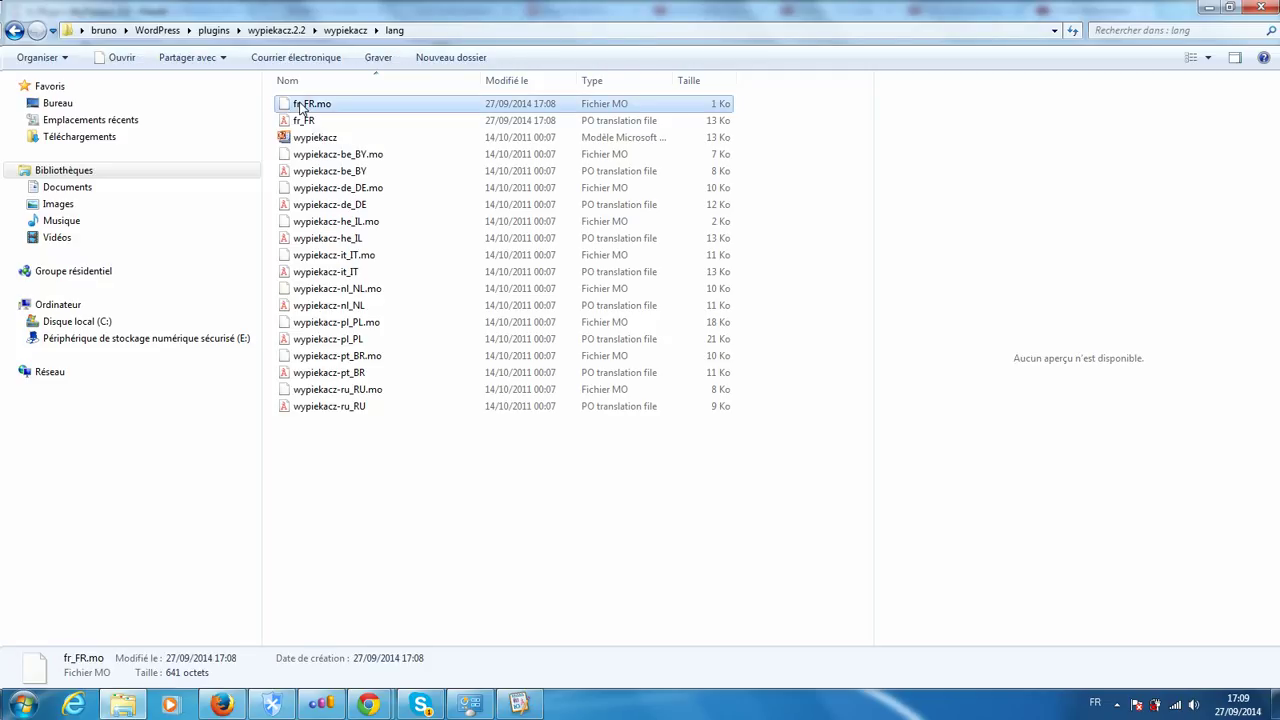
pyautogui.click(301, 107)
pyautogui.click(296, 104)
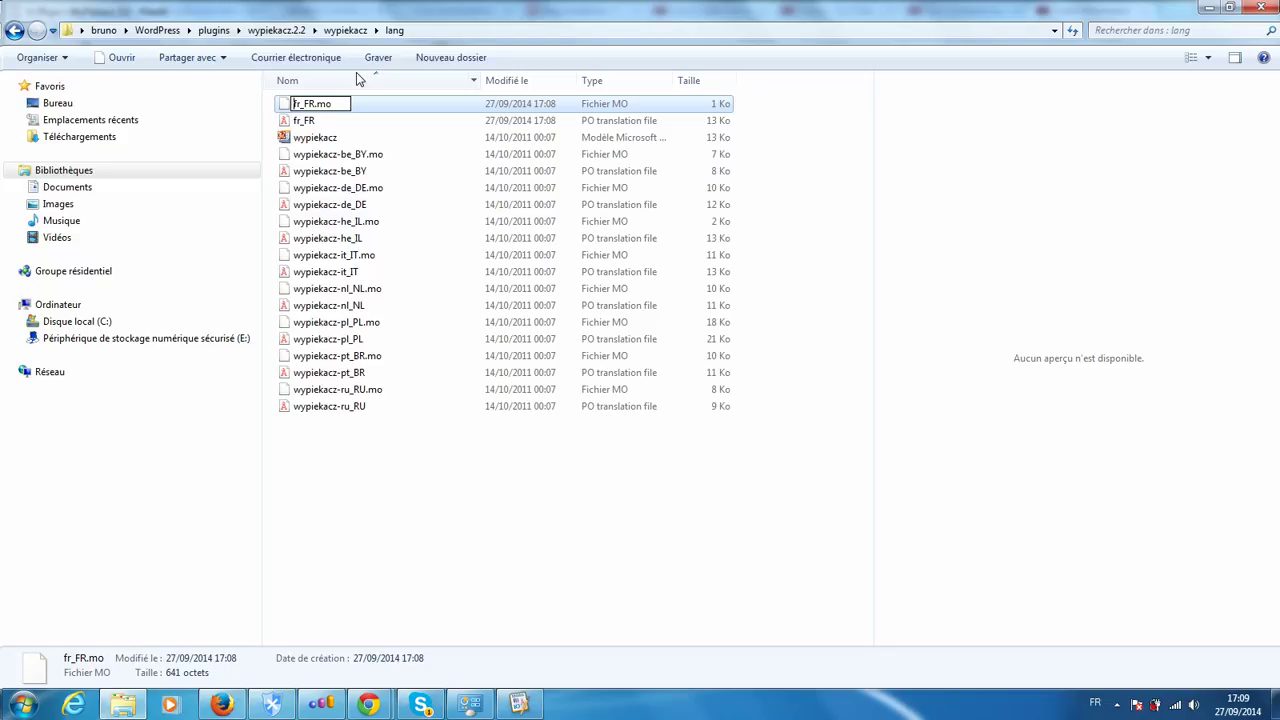
pyautogui.write('wypi')
pyautogui.write('ekacz-')
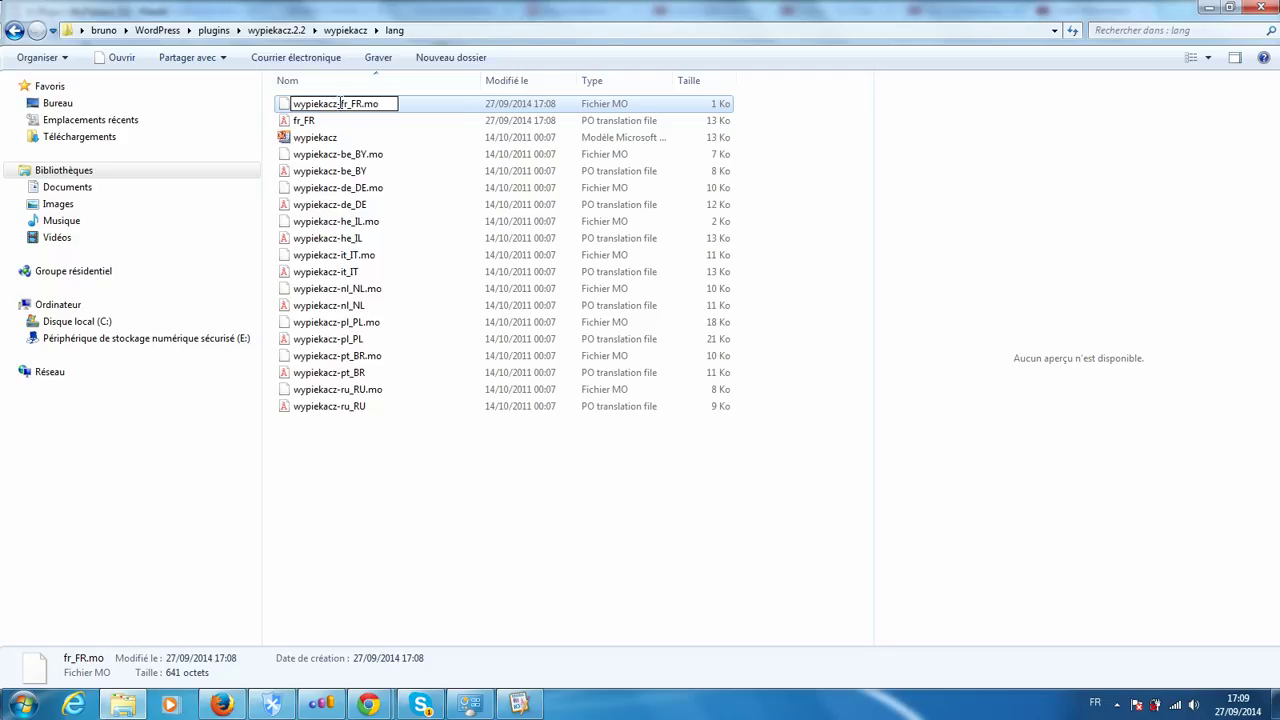
# - Copy the "wypiekacz-" prefix and rename the fr_FR PO translation file as wypiekacz-fr_FR
pyautogui.moveTo(338, 104); pyautogui.dragTo(293, 104)
pyautogui.rightClick(318, 104)
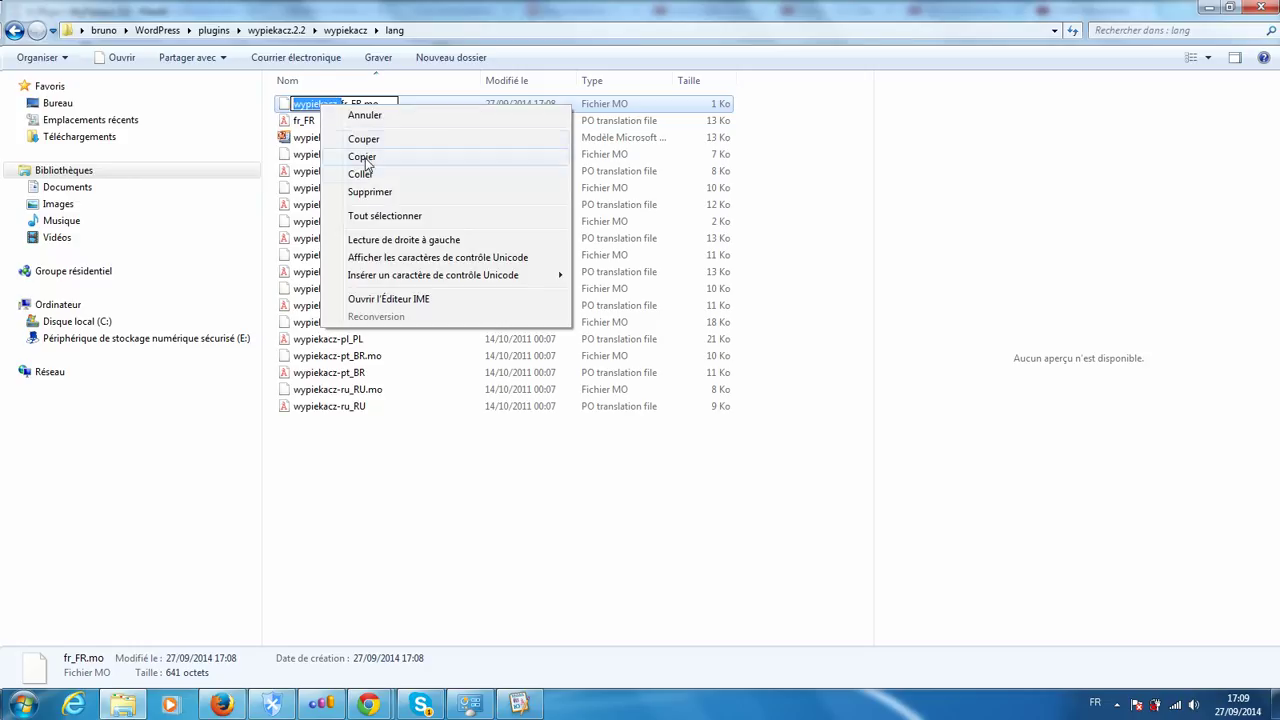
pyautogui.click(365, 157)
pyautogui.click(296, 120)
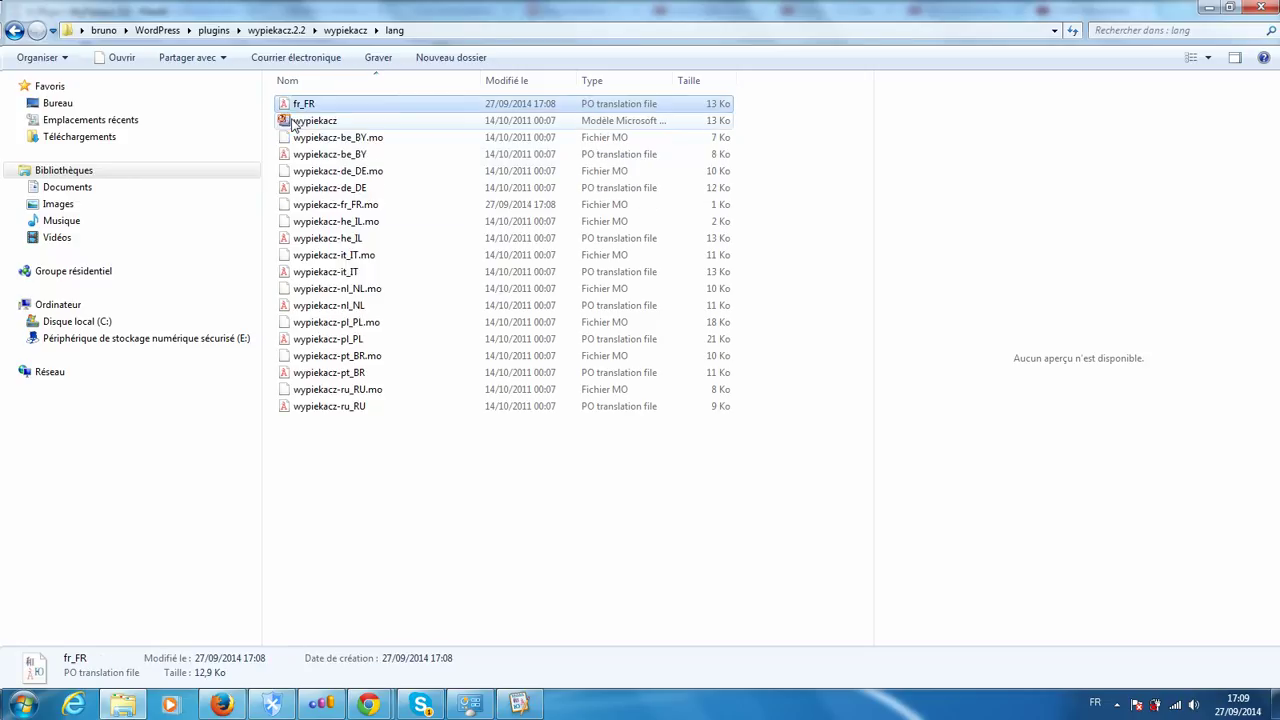
pyautogui.click(296, 106)
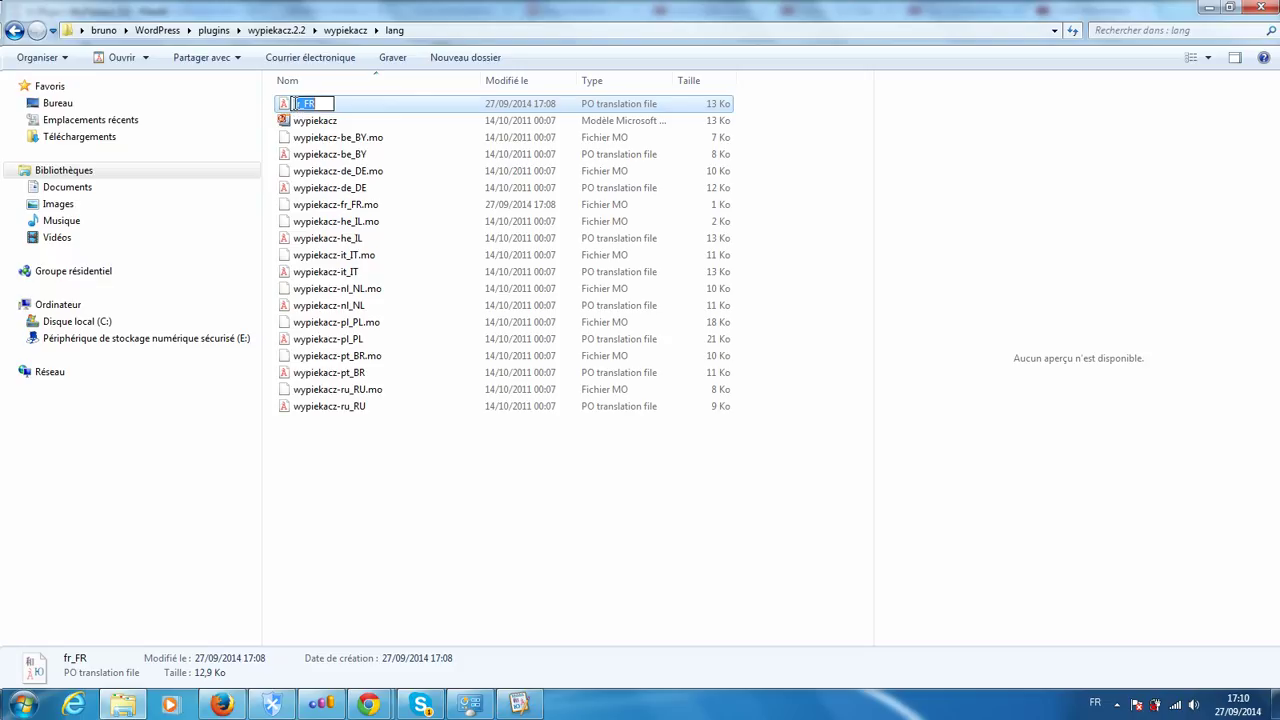
pyautogui.click(295, 103)
pyautogui.write('wypiekacz-')
pyautogui.press('Tab')
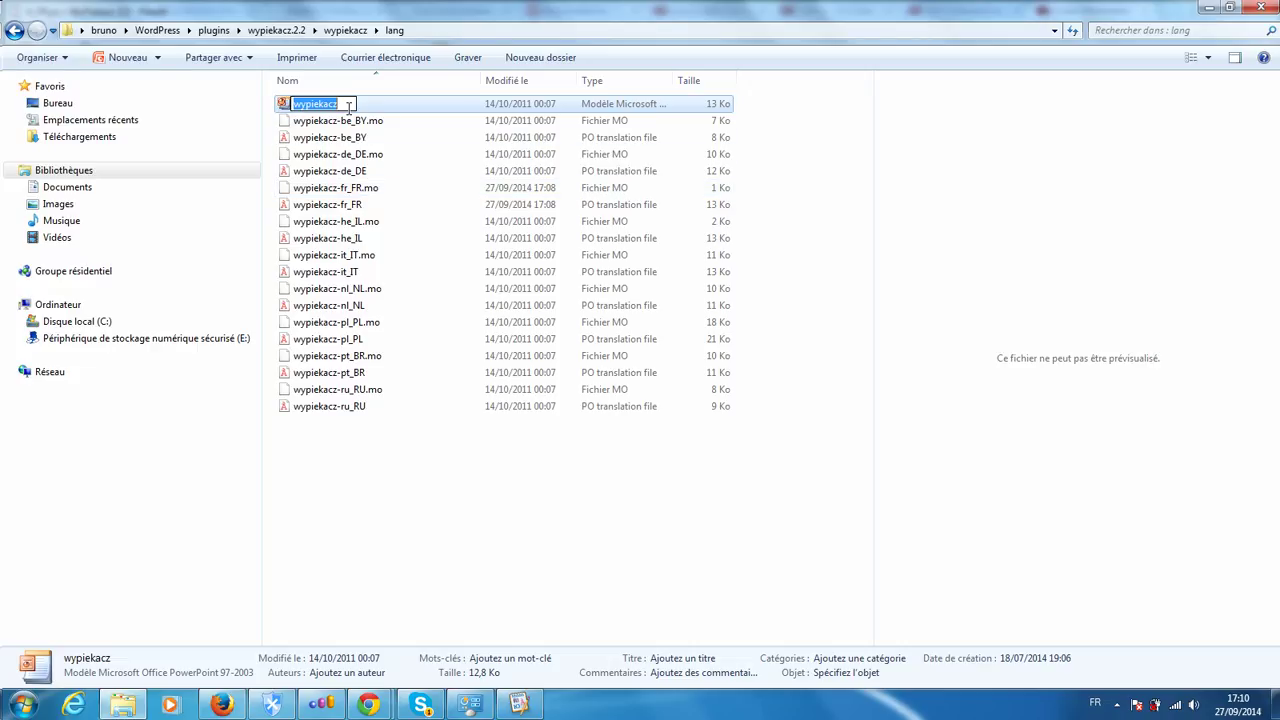
pyautogui.click(457, 171)
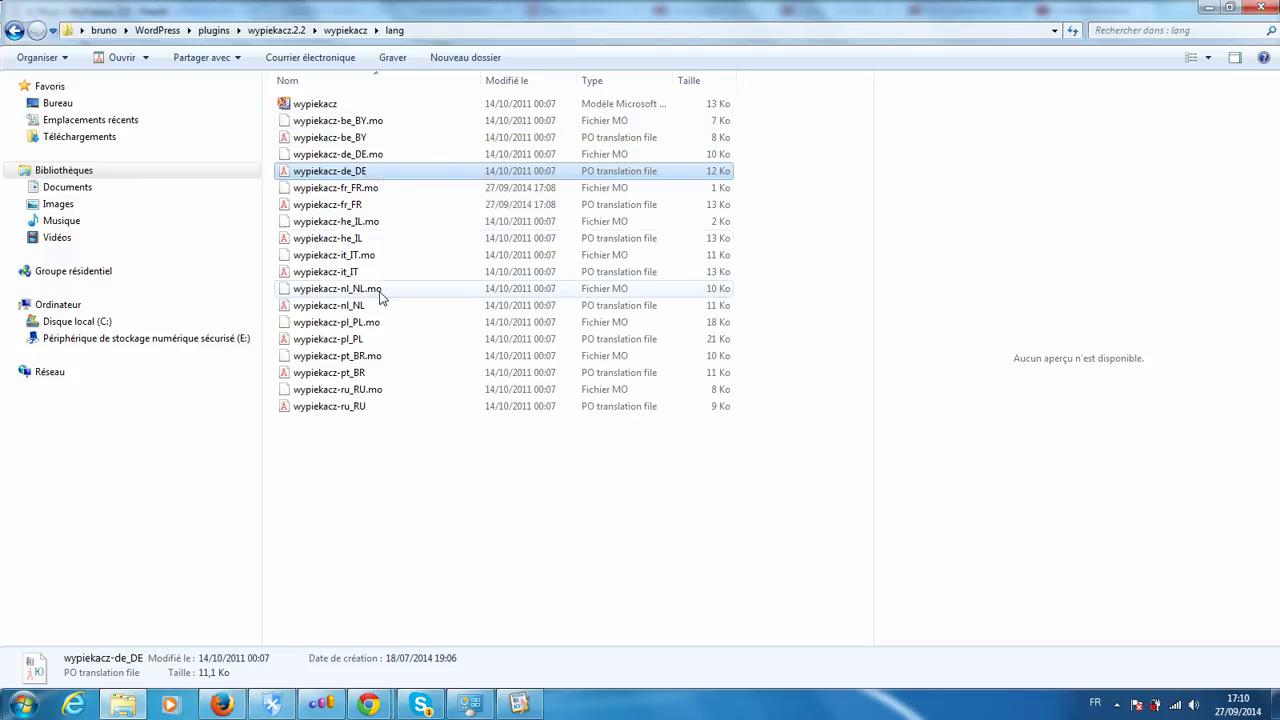
# - Check the names of the wypiekacz-fr_FR MO and PO files among the other language files
pyautogui.click(303, 190)
pyautogui.click(310, 204)
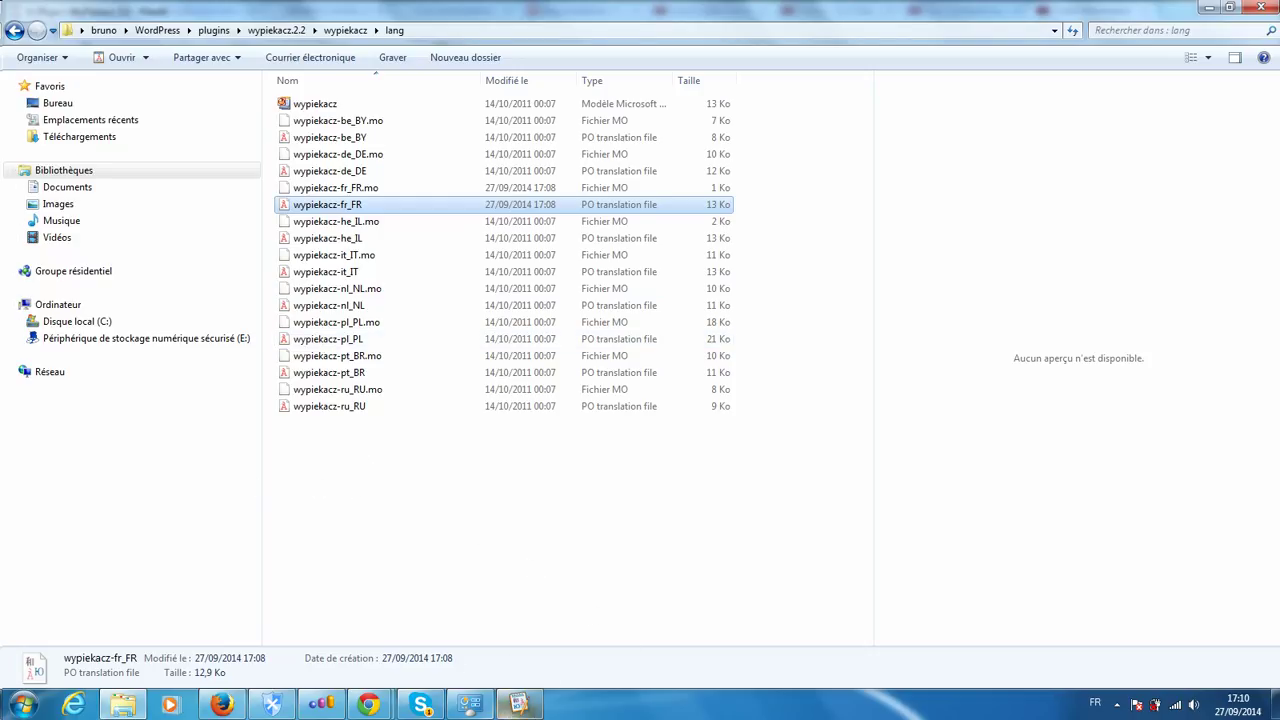
# - Return to the French catalogue in Poedit and switch to Chrome
pyautogui.click(518, 704)
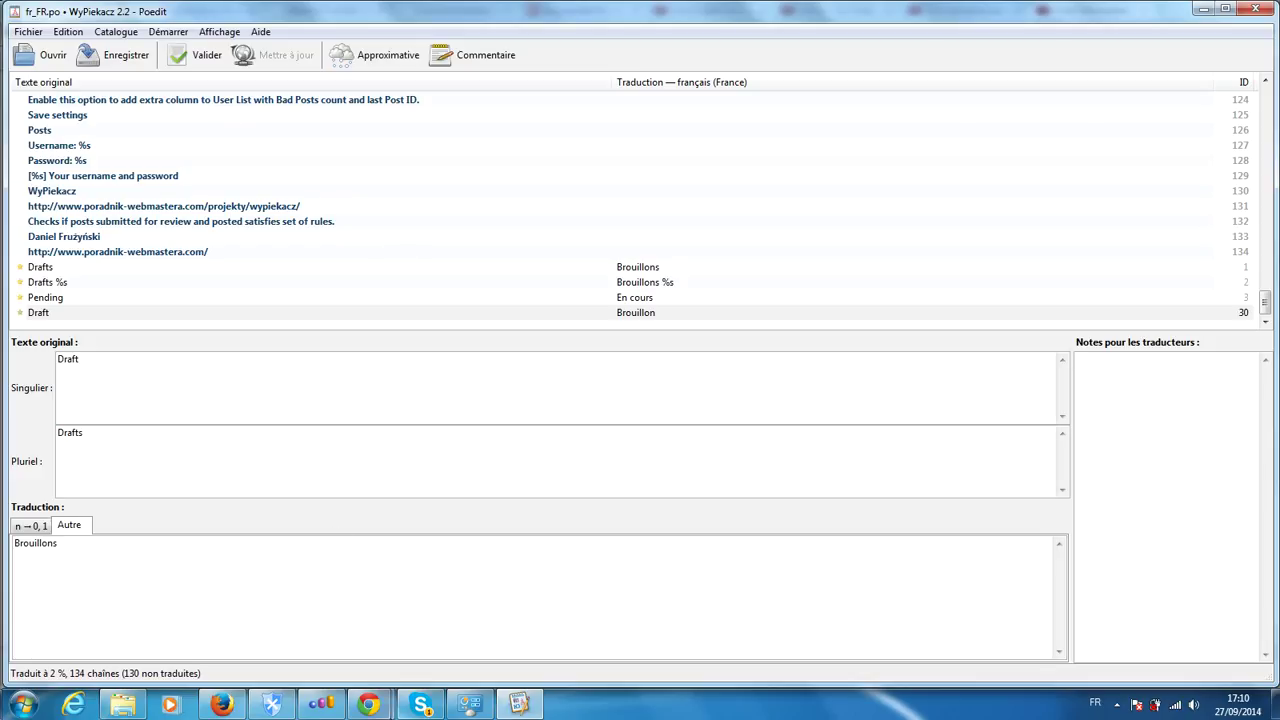
pyautogui.click(369, 705)
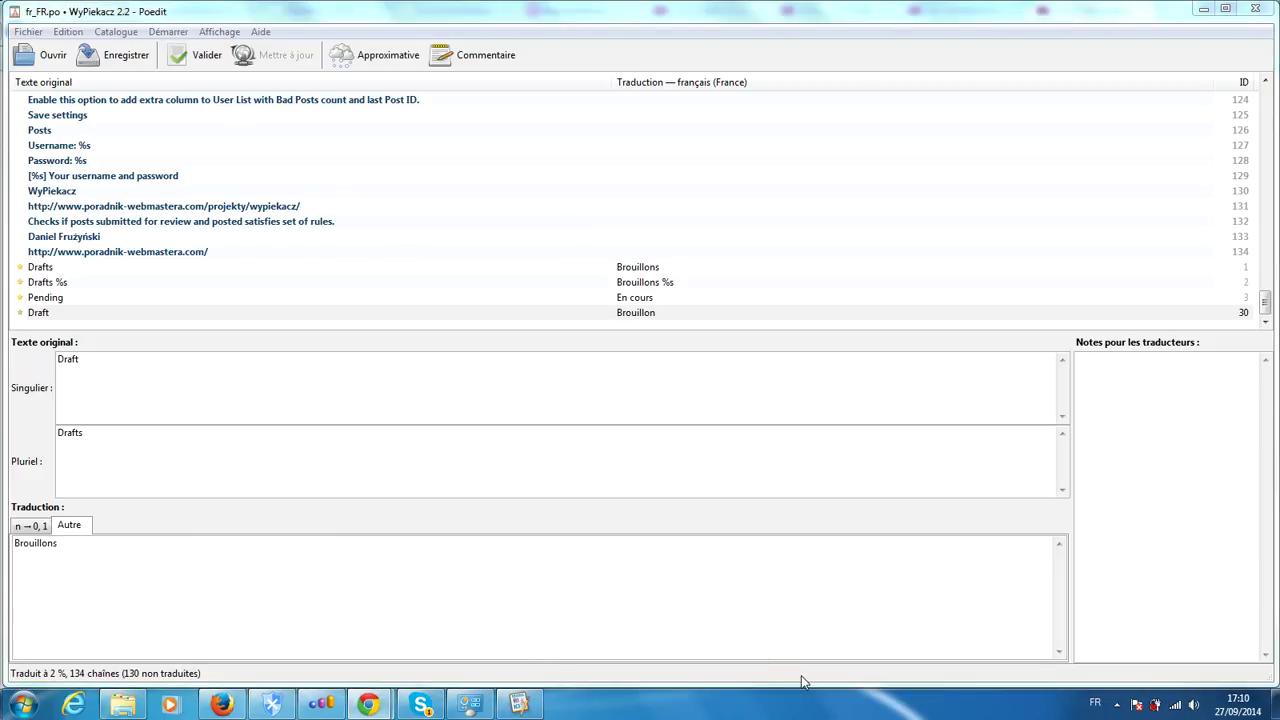